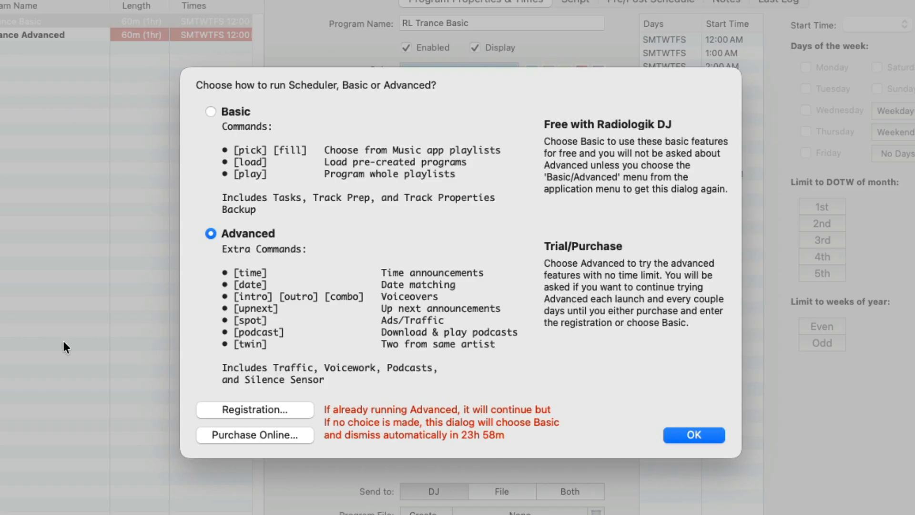
# Step: Choose to run the scheduler in Basic mode and confirm the choice
pyautogui.click(247, 112)
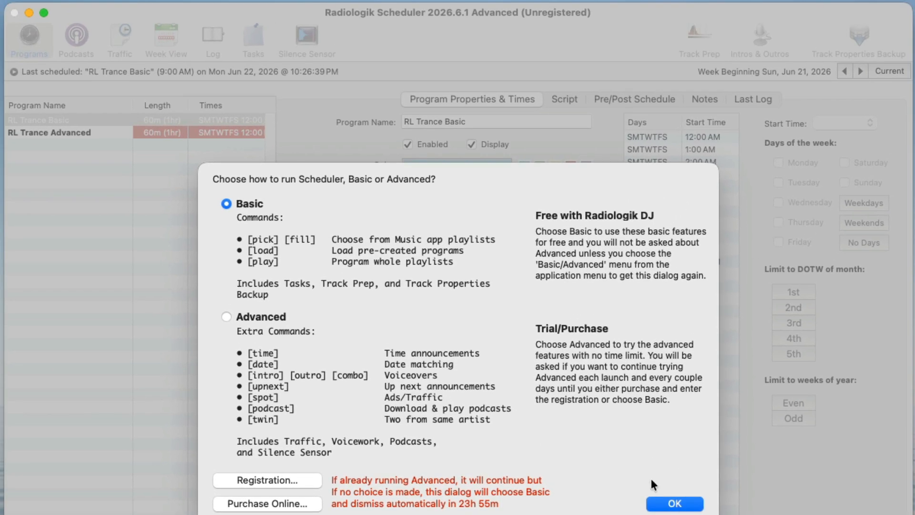
pyautogui.click(694, 504)
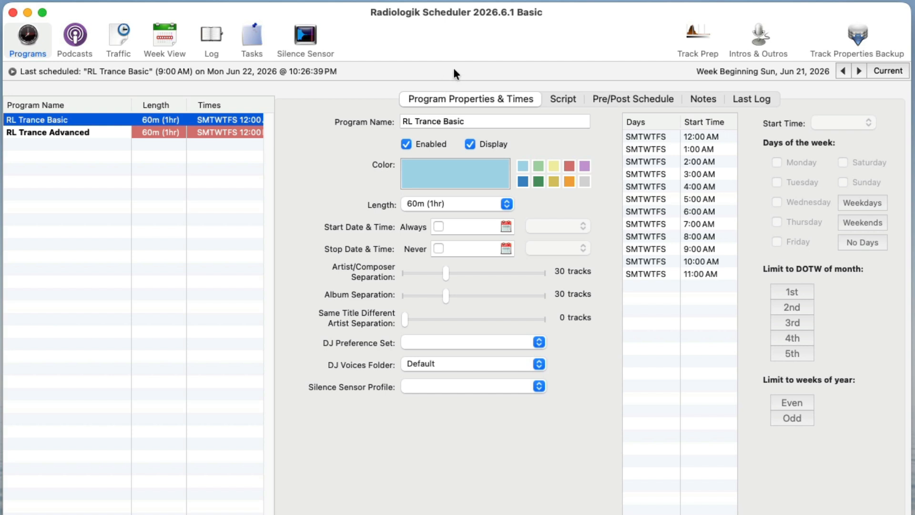
# Step: Examine the RL Trance Basic program's length options, its 1:00 AM start slot days, and the DJ voices folder choices
pyautogui.click(505, 204)
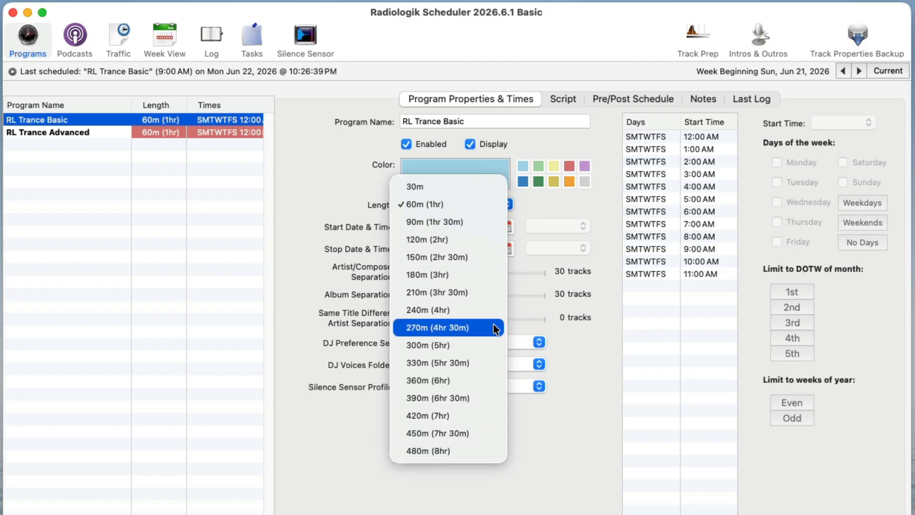
pyautogui.click(587, 198)
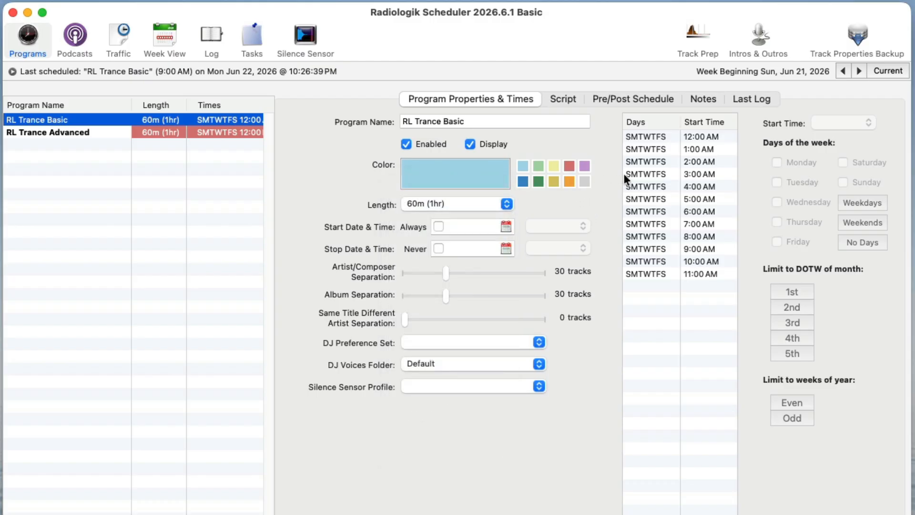
pyautogui.click(701, 133)
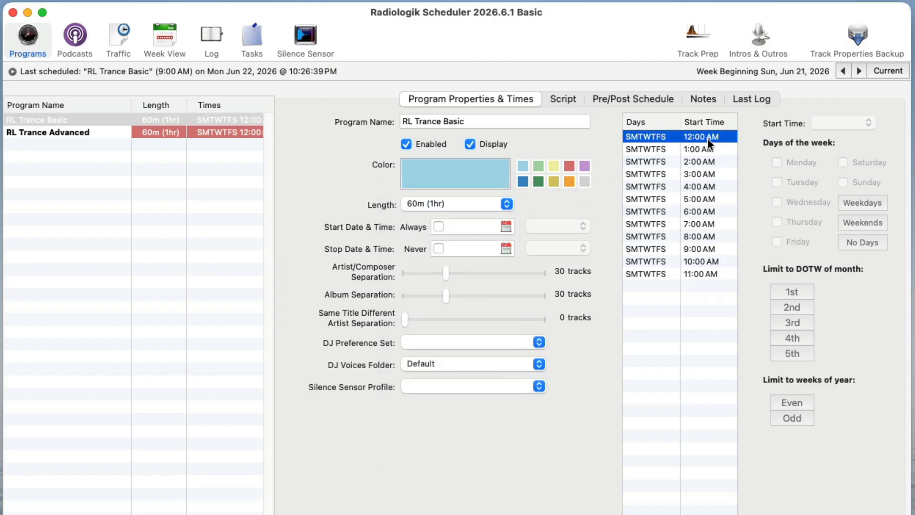
pyautogui.click(695, 151)
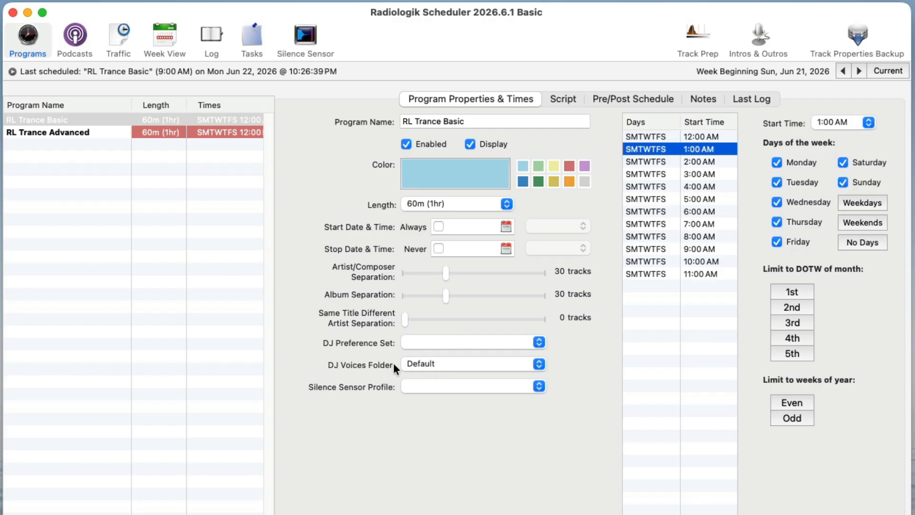
pyautogui.click(463, 366)
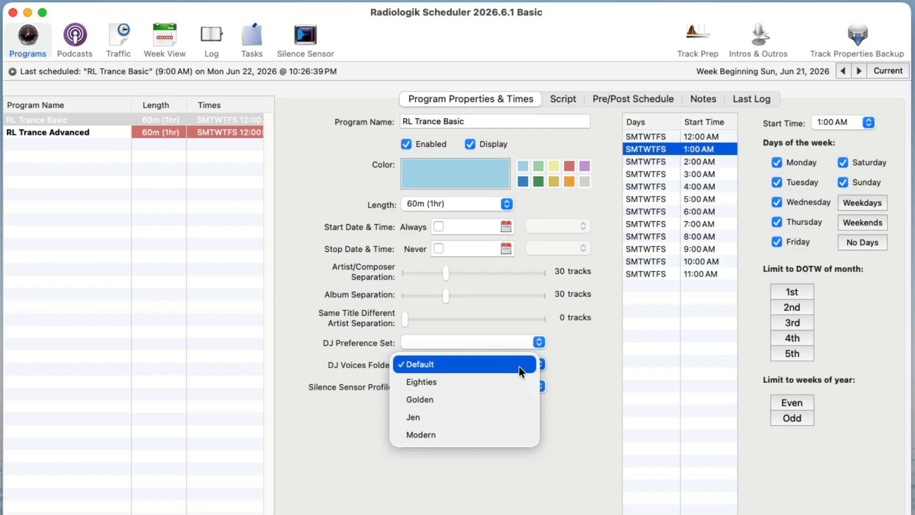
pyautogui.click(608, 350)
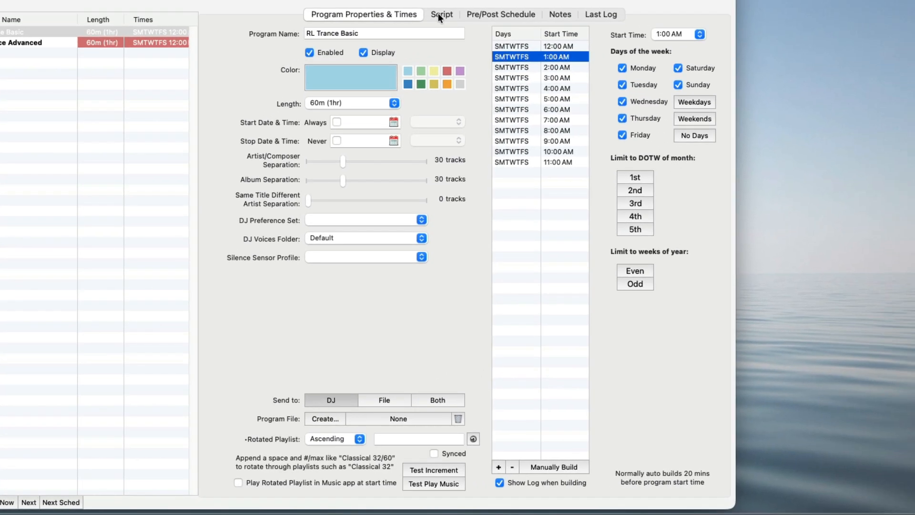
# Step: Open the program's script and select its first fill line
pyautogui.click(439, 14)
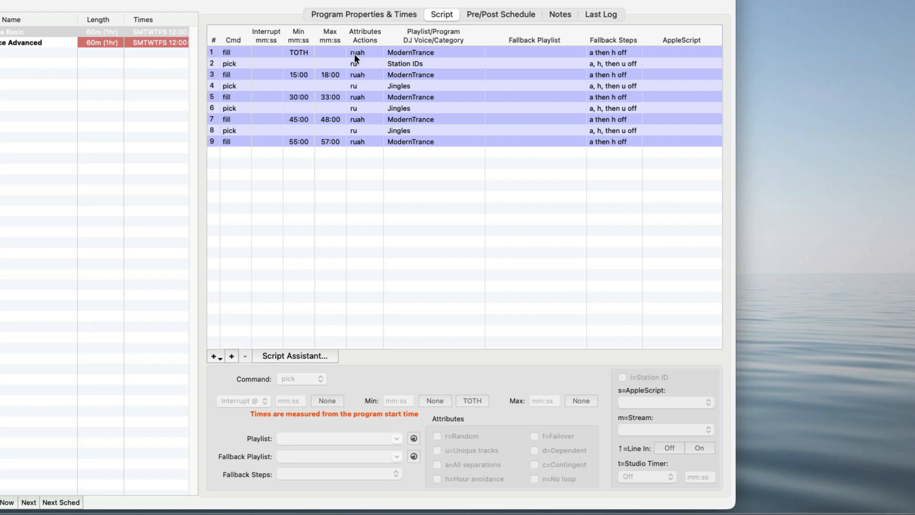
pyautogui.click(277, 48)
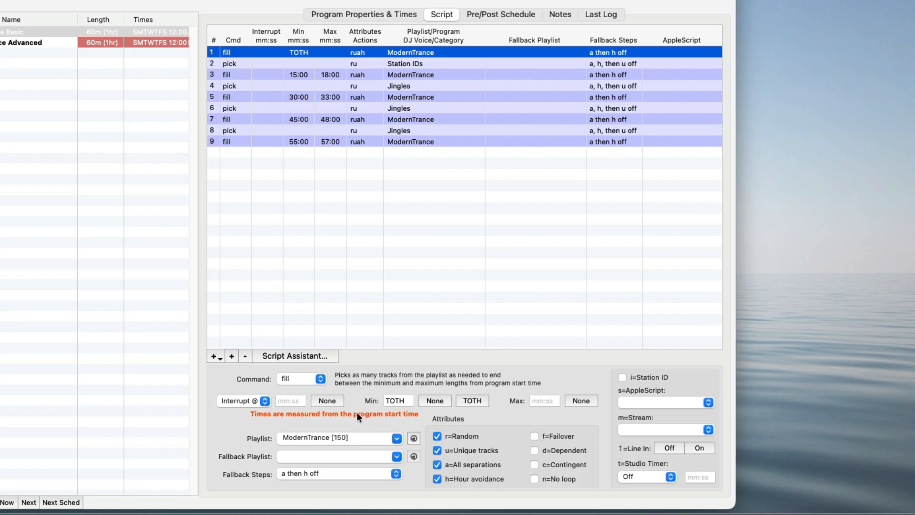
# Step: Switch to the Music app and inspect the rules of the ModernTrance smart playlist in the ModernGrouped folder
pyautogui.click(84, 512)
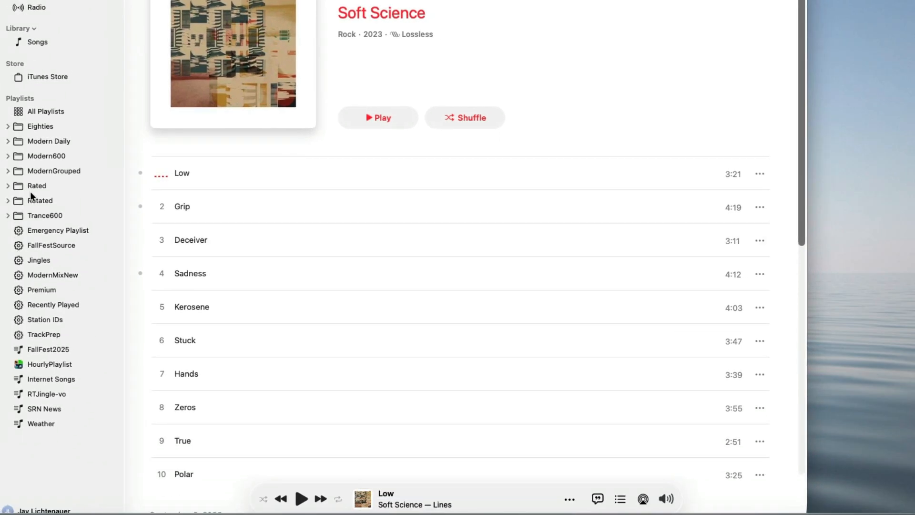
pyautogui.click(8, 216)
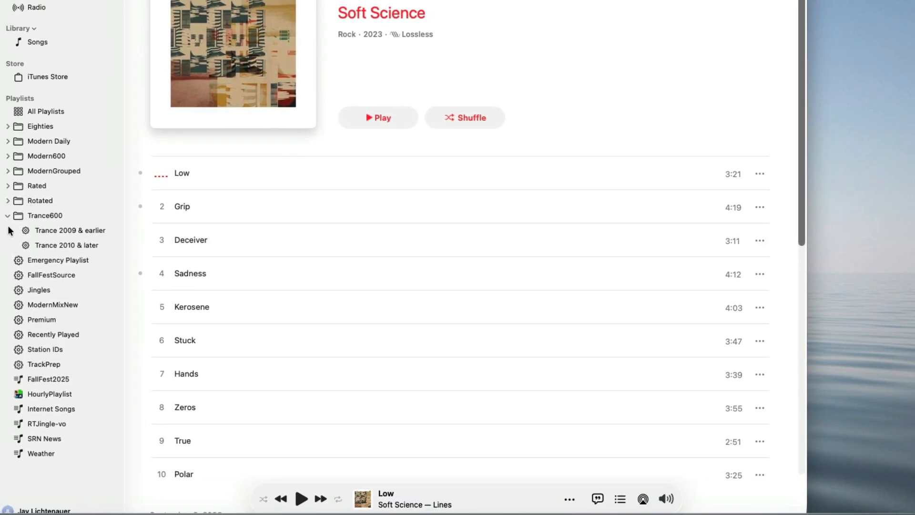
pyautogui.click(8, 171)
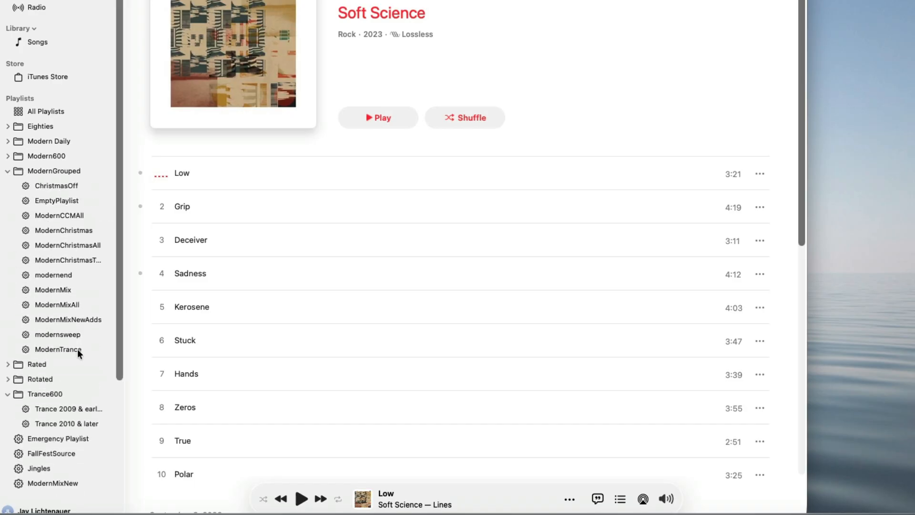
pyautogui.click(76, 349)
pyautogui.rightClick(58, 349)
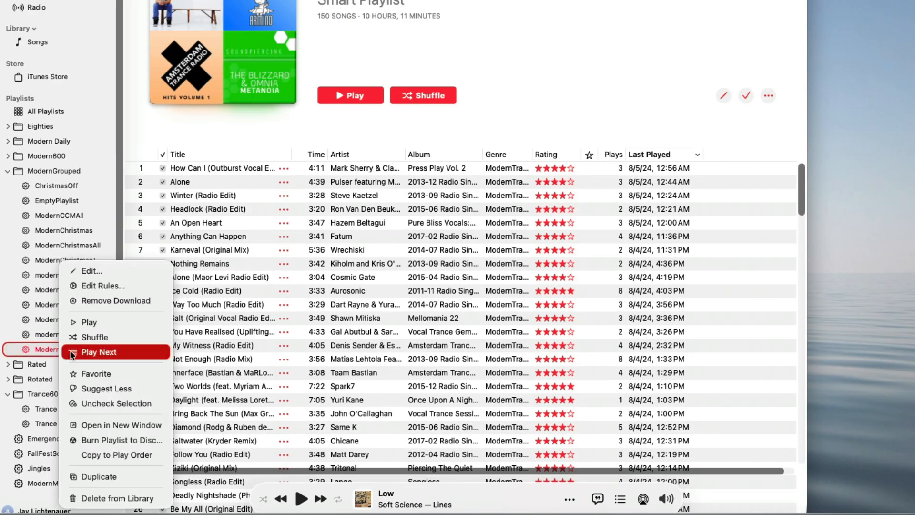
pyautogui.click(159, 288)
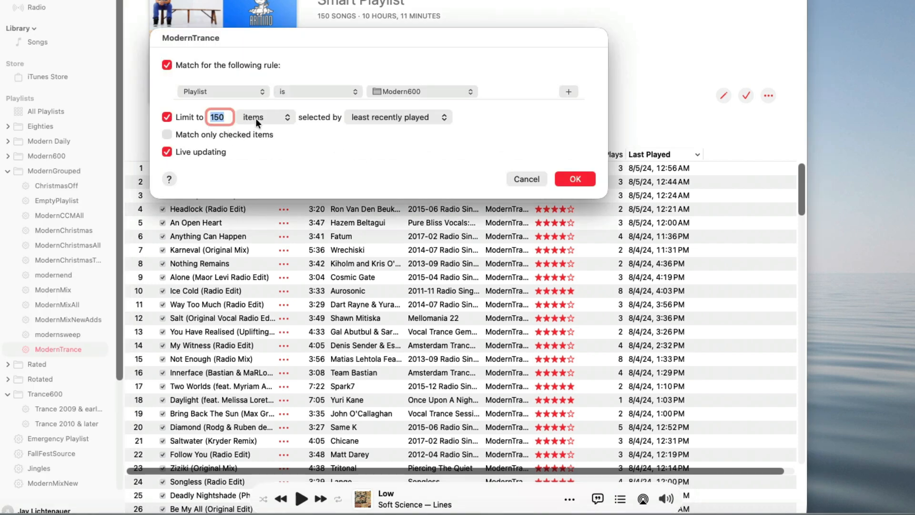
pyautogui.click(576, 178)
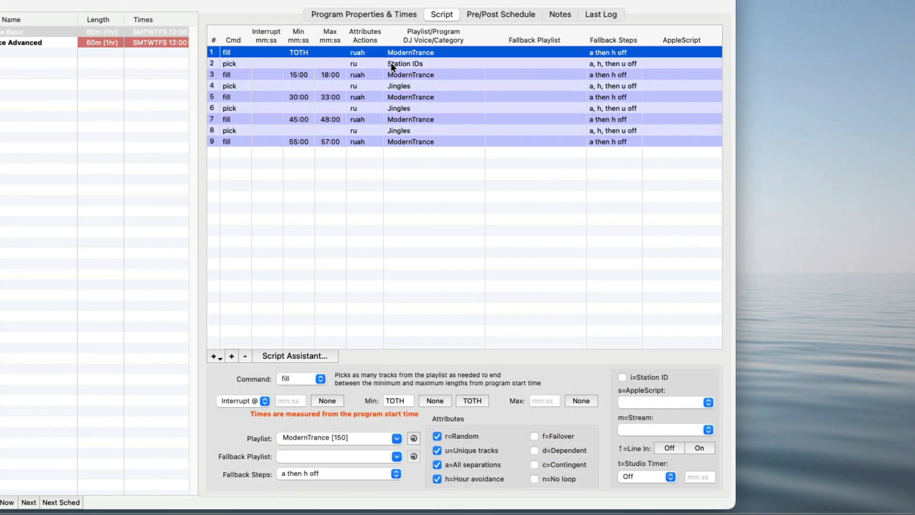
# Step: Examine the script's pick and fill lines for Station IDs, Jingles and ModernTrance, checking their min and max times
pyautogui.click(396, 63)
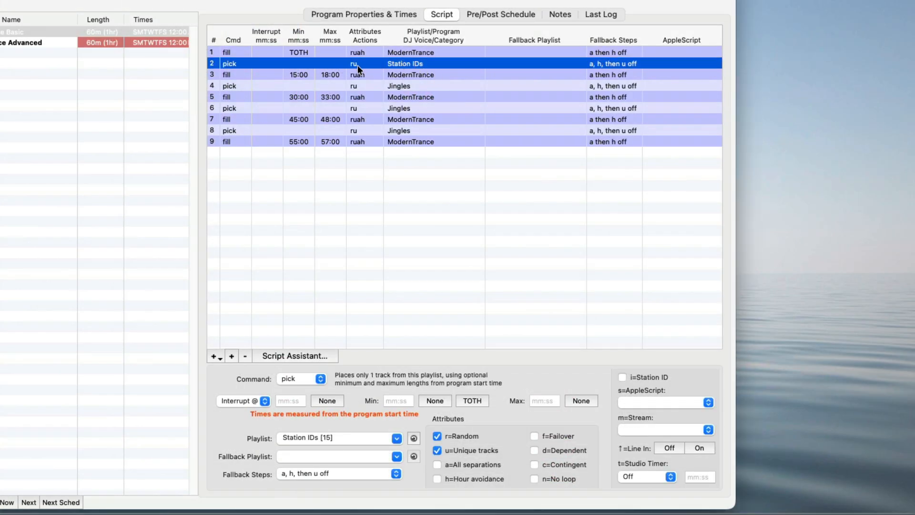
pyautogui.click(424, 75)
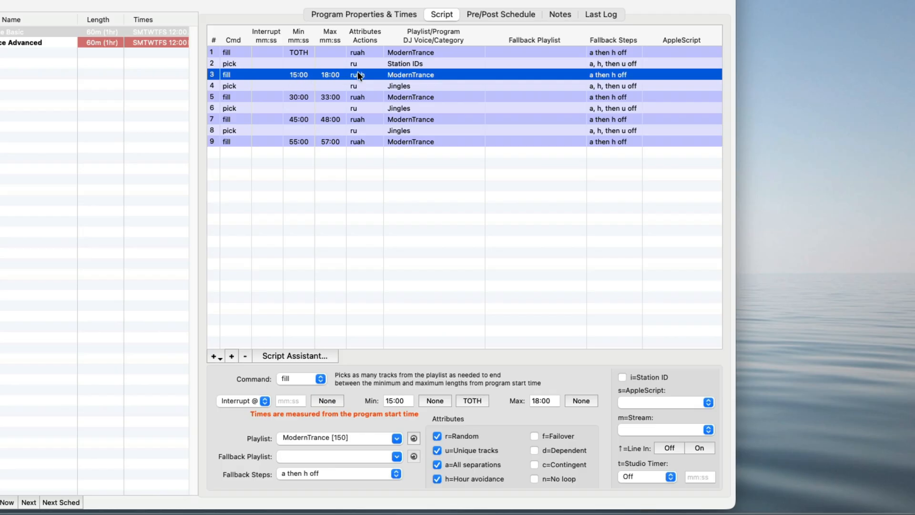
pyautogui.click(401, 15)
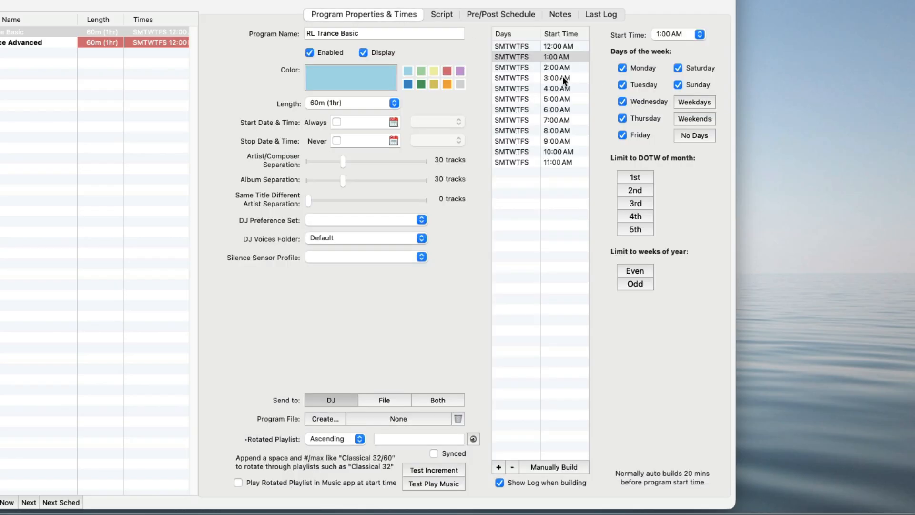
pyautogui.click(436, 14)
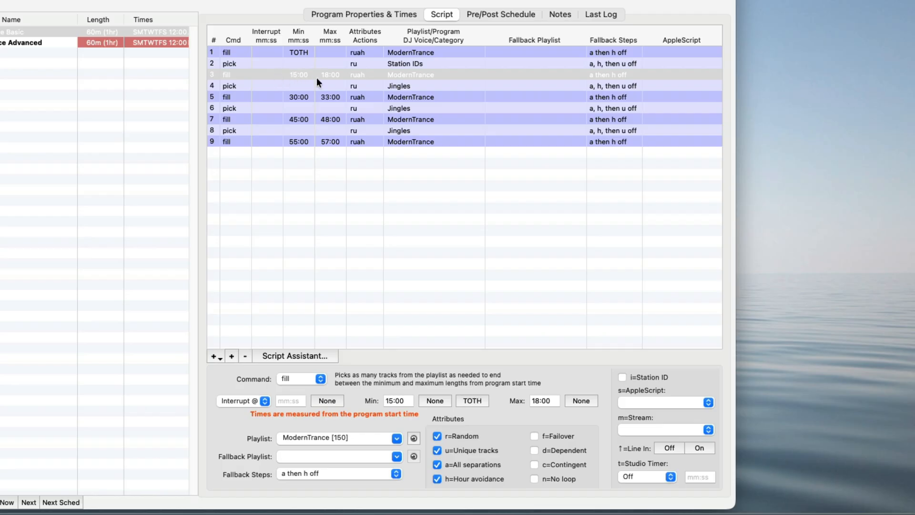
pyautogui.click(454, 74)
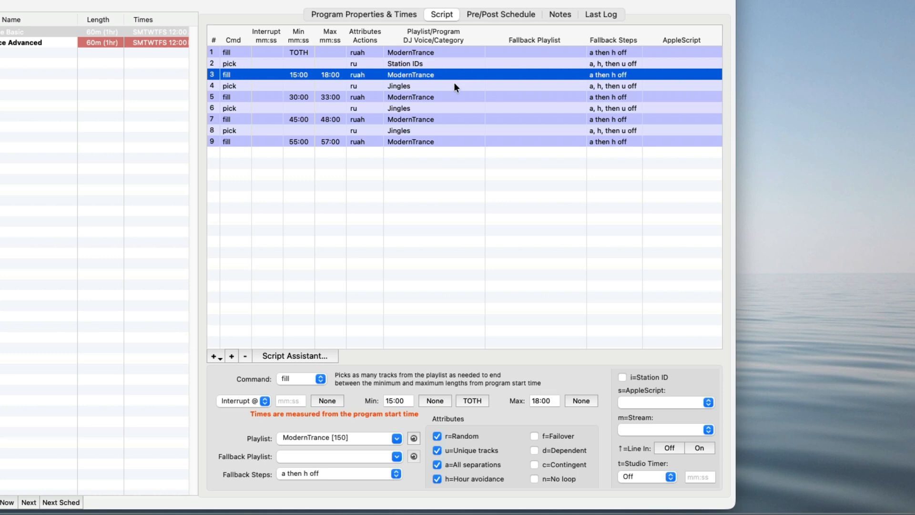
pyautogui.click(454, 83)
pyautogui.click(456, 97)
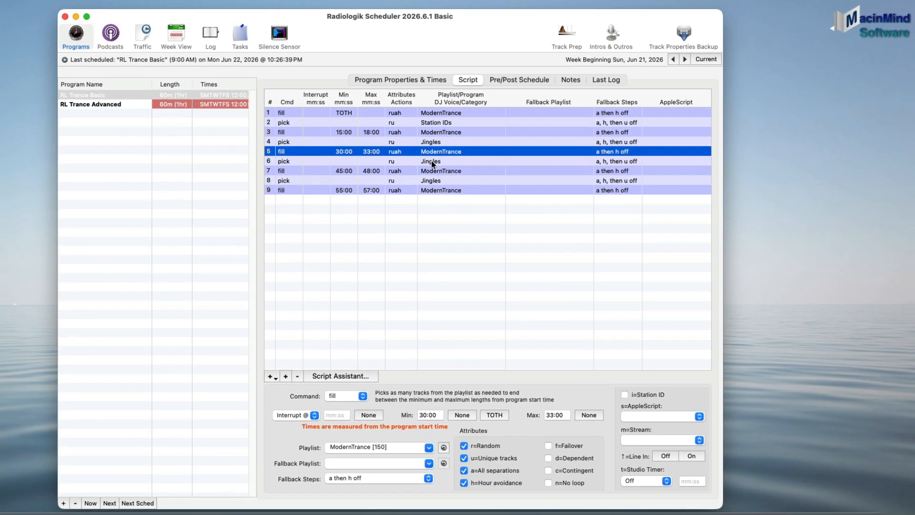
# Step: Review the week schedule showing the Basic and Advanced program slots across all days
pyautogui.click(176, 35)
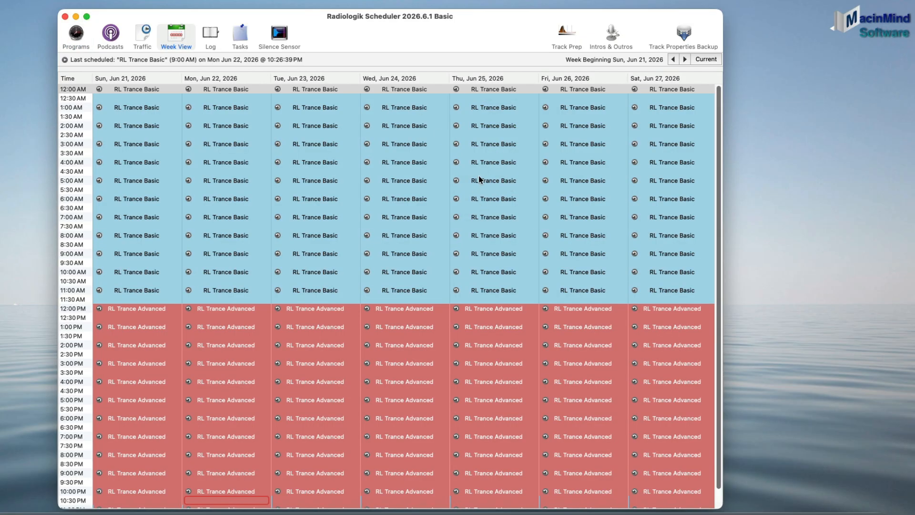
pyautogui.scroll(-2, 477, 165)
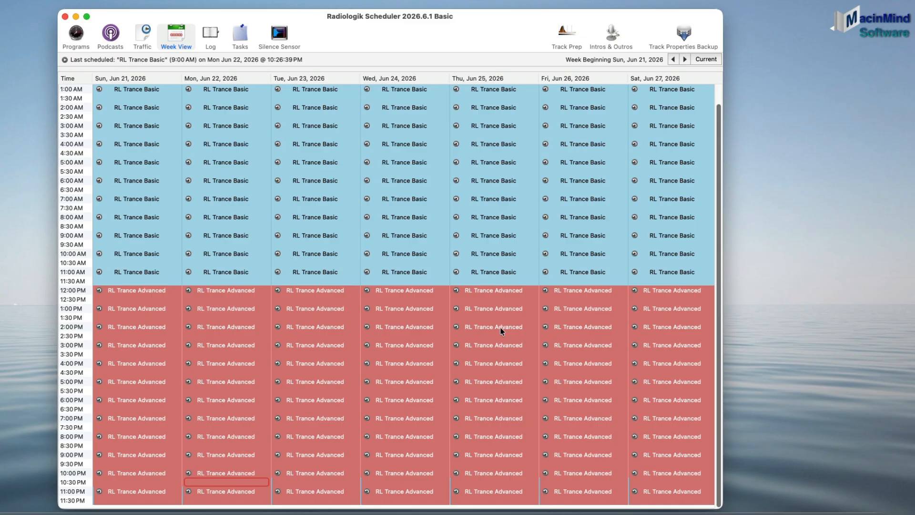
# Step: Open the RL Trance Advanced program's properties and its colour picker
pyautogui.click(76, 35)
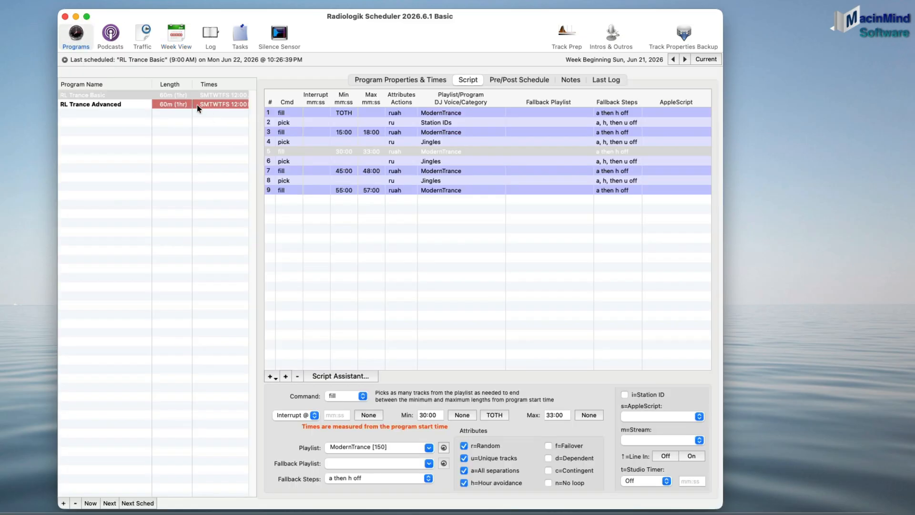
pyautogui.click(437, 79)
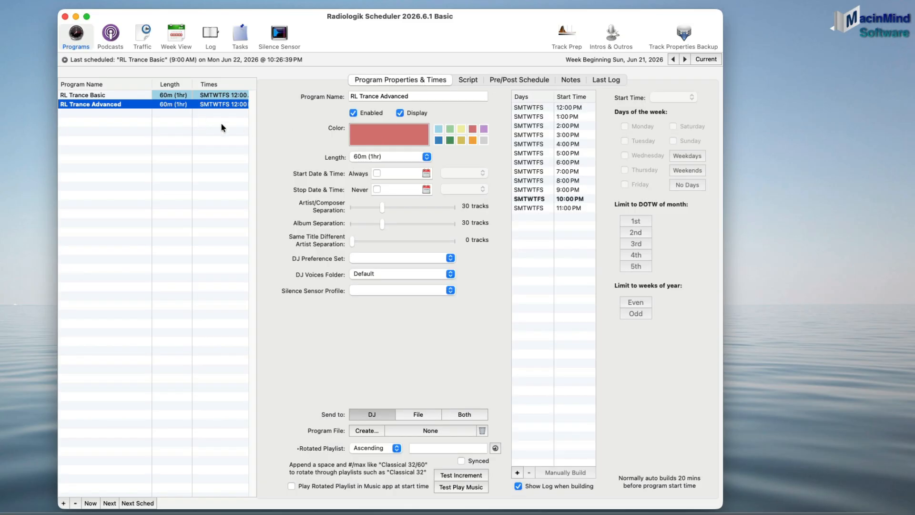
pyautogui.click(389, 135)
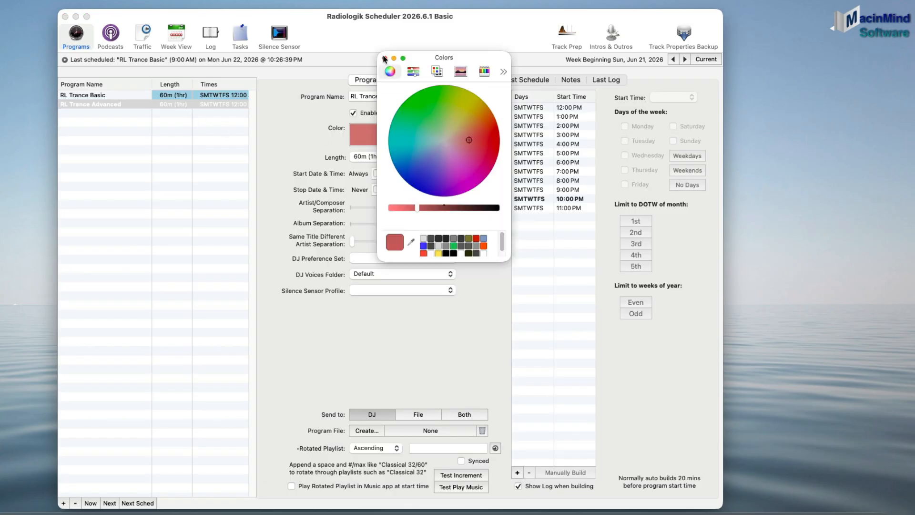
pyautogui.click(384, 58)
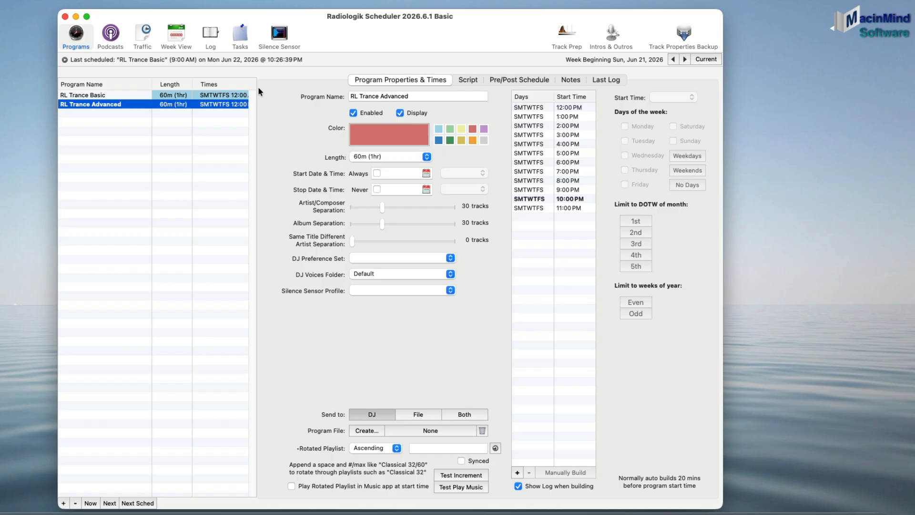
# Step: Read the scheduler log for the last programming run and open the log browser
pyautogui.click(213, 36)
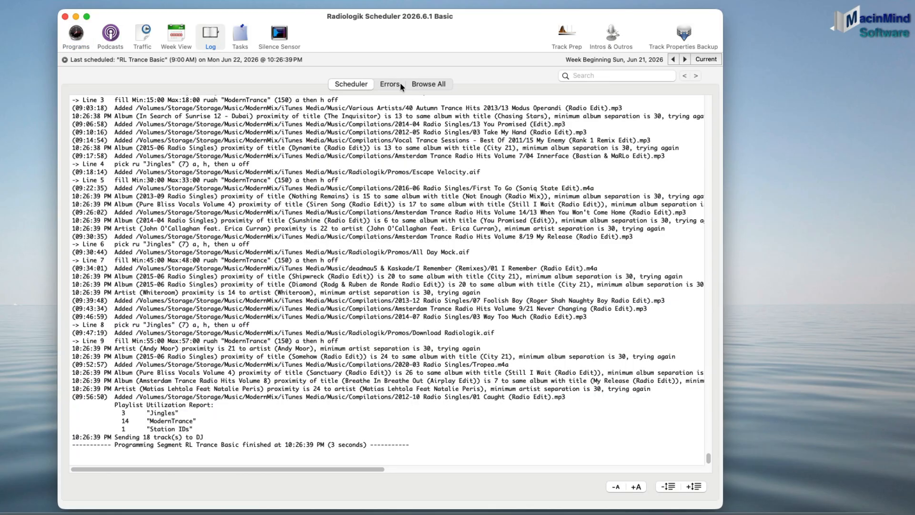
pyautogui.scroll(10, 418, 143)
pyautogui.scroll(-10, 419, 157)
pyautogui.click(428, 84)
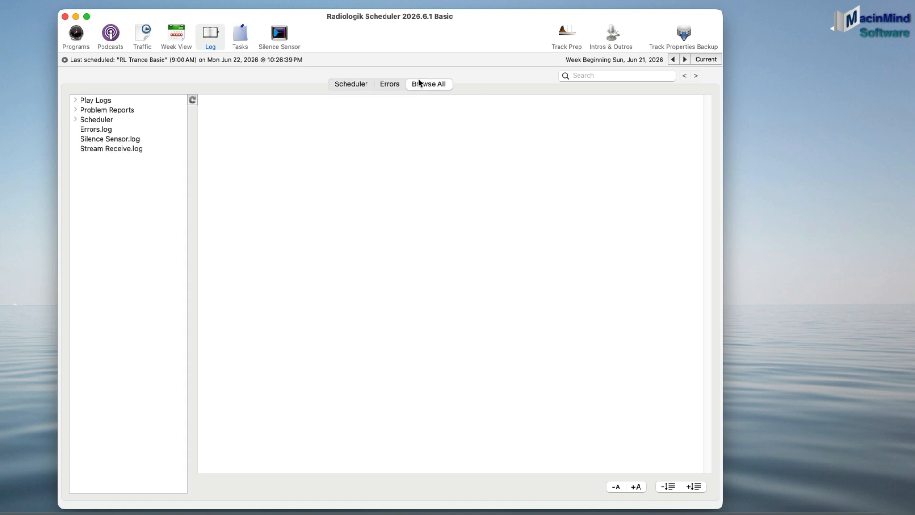
# Step: Browse the RL Trance Basic program's Last Log, Notes and Pre/Post Schedule sections
pyautogui.click(76, 37)
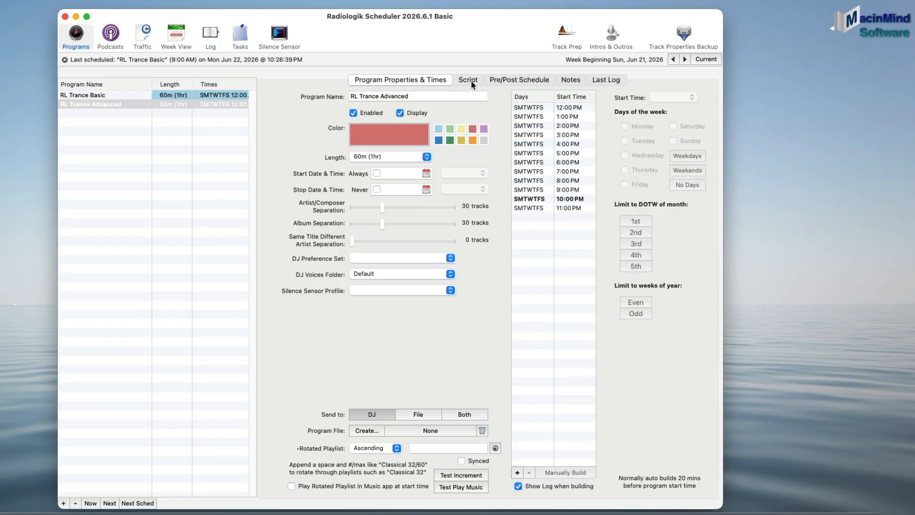
pyautogui.click(514, 81)
pyautogui.click(610, 82)
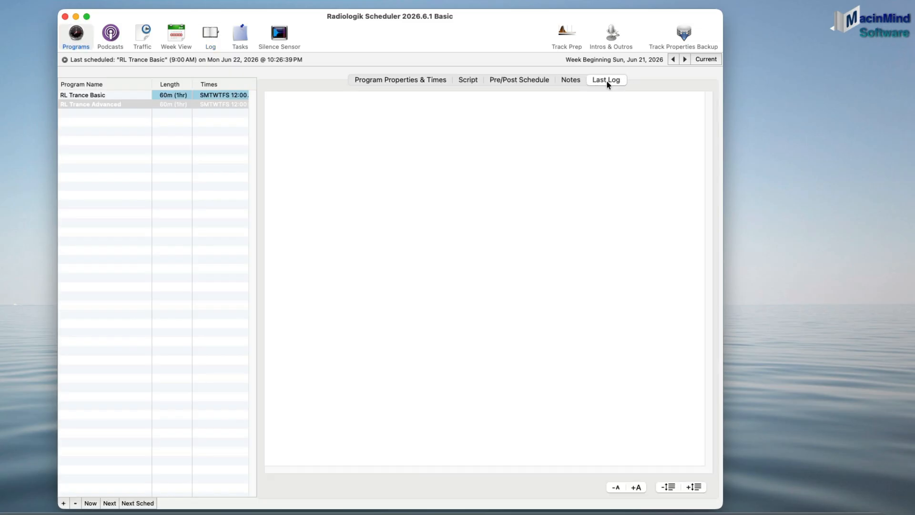
pyautogui.click(219, 95)
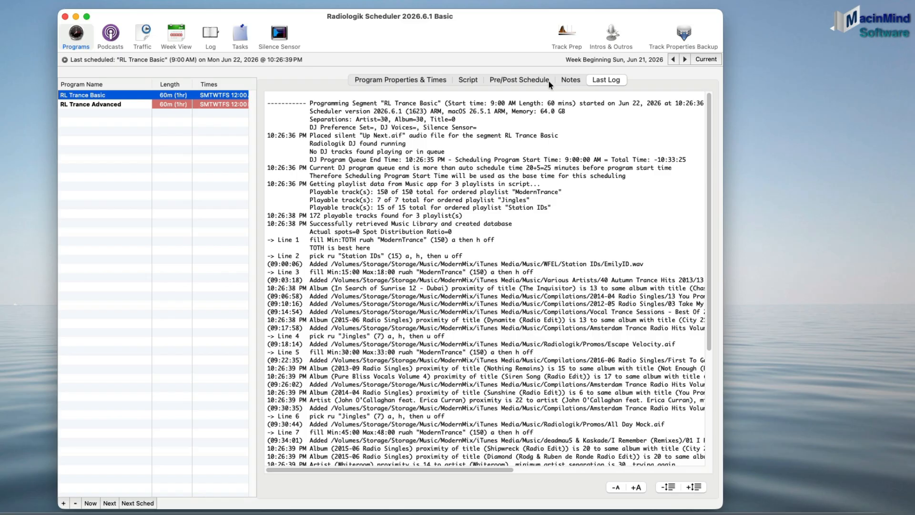
pyautogui.click(570, 81)
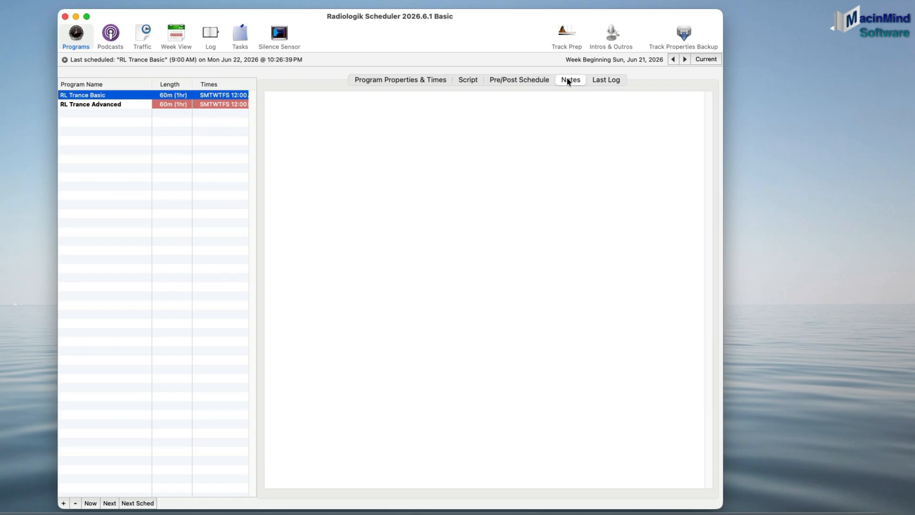
pyautogui.click(523, 80)
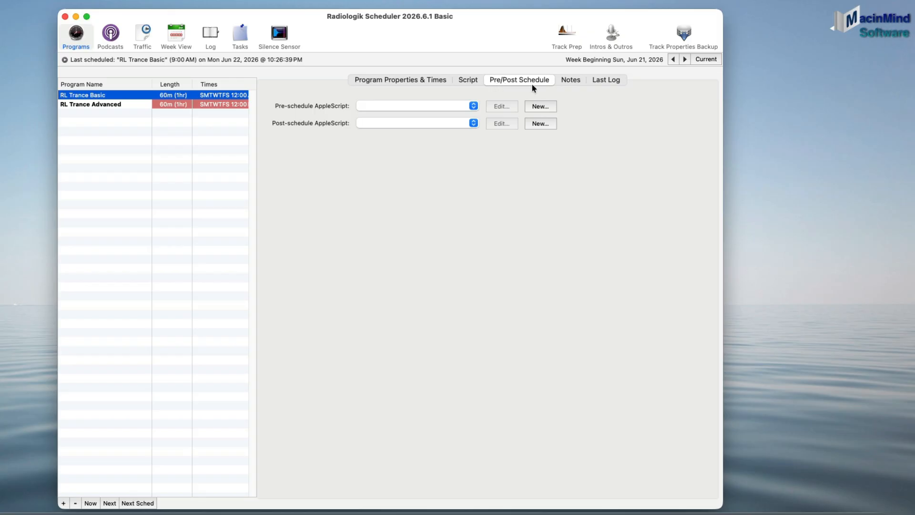
# Step: Browse the pre-schedule AppleScripts available for RL Trance Basic, then return to its Program Properties & Times
pyautogui.click(474, 105)
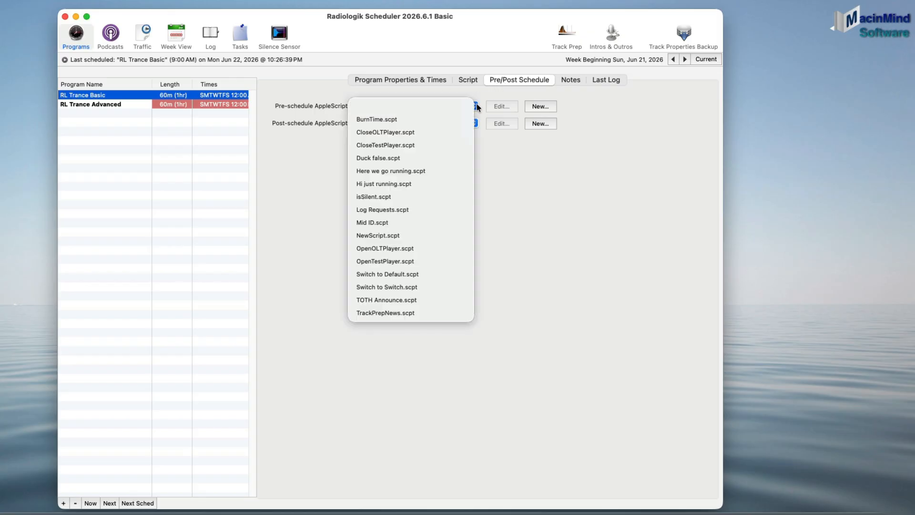
pyautogui.click(615, 137)
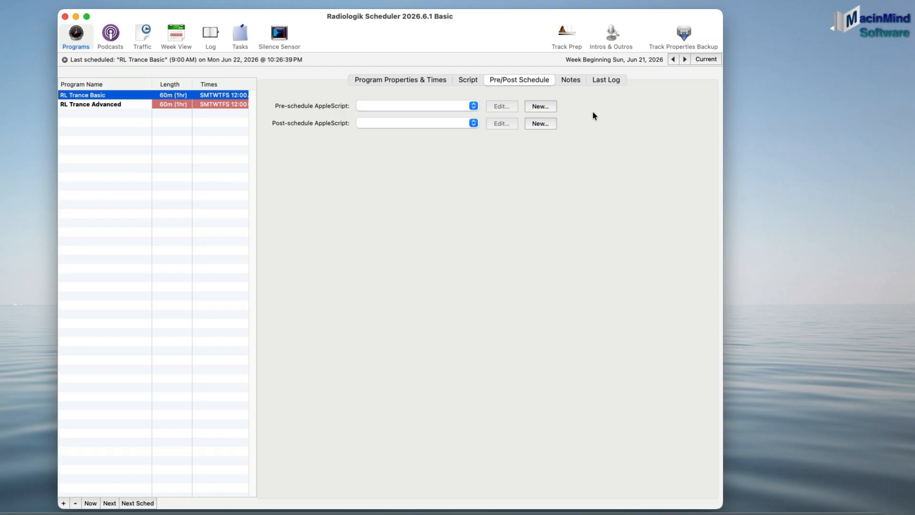
pyautogui.click(398, 80)
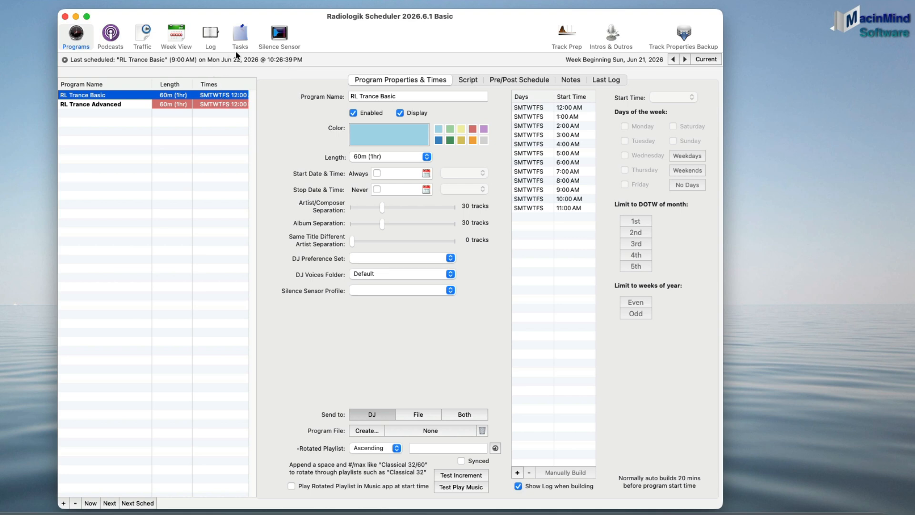
# Step: Open Tasks and review the PRX Download and FSN News file transfer tasks
pyautogui.click(235, 38)
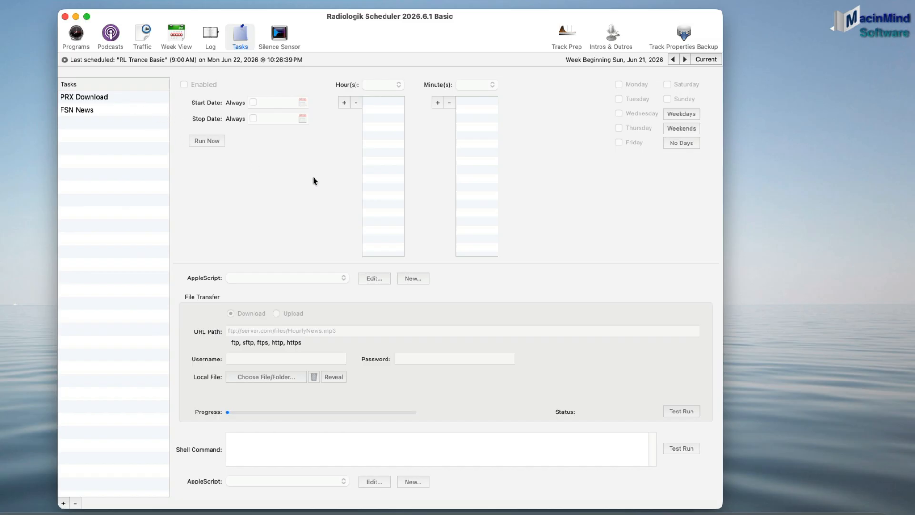
pyautogui.click(96, 98)
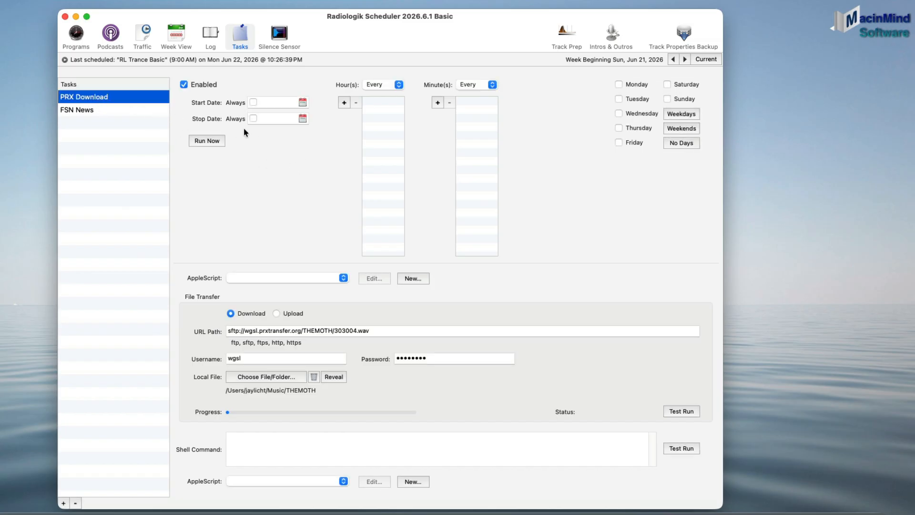
pyautogui.click(98, 108)
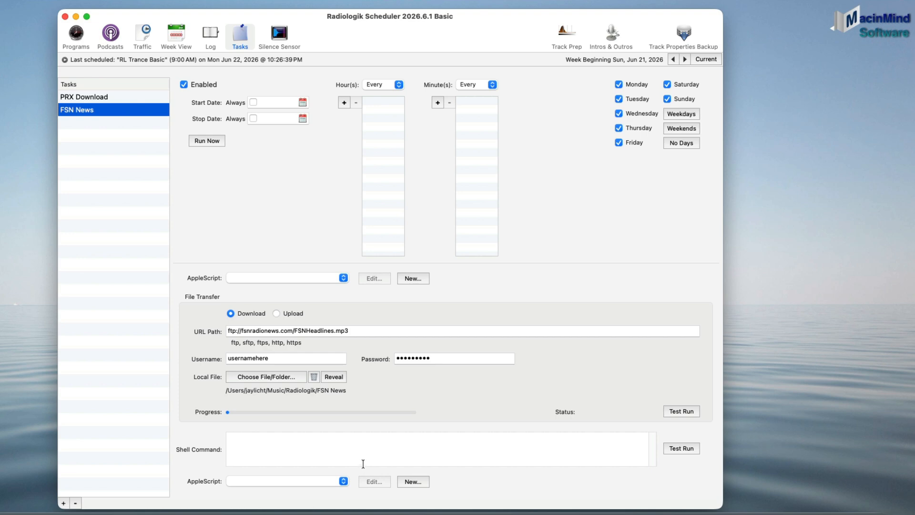
# Step: Open Track Prep and browse its list of segue presets without changing the Ultra Overlap preset
pyautogui.click(549, 38)
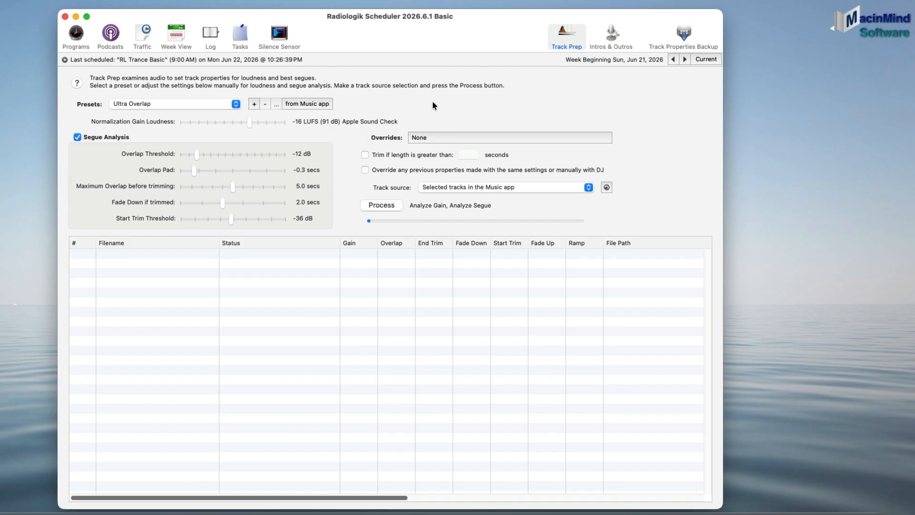
pyautogui.click(232, 105)
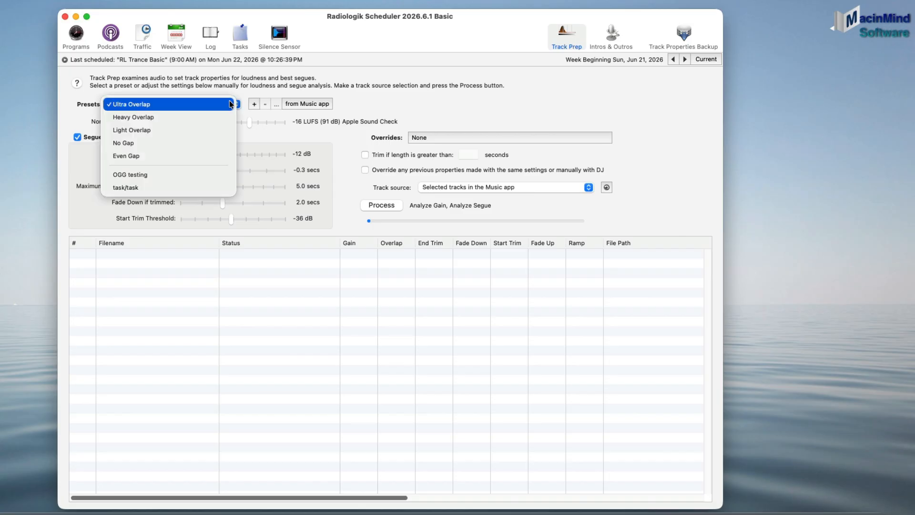
pyautogui.click(254, 58)
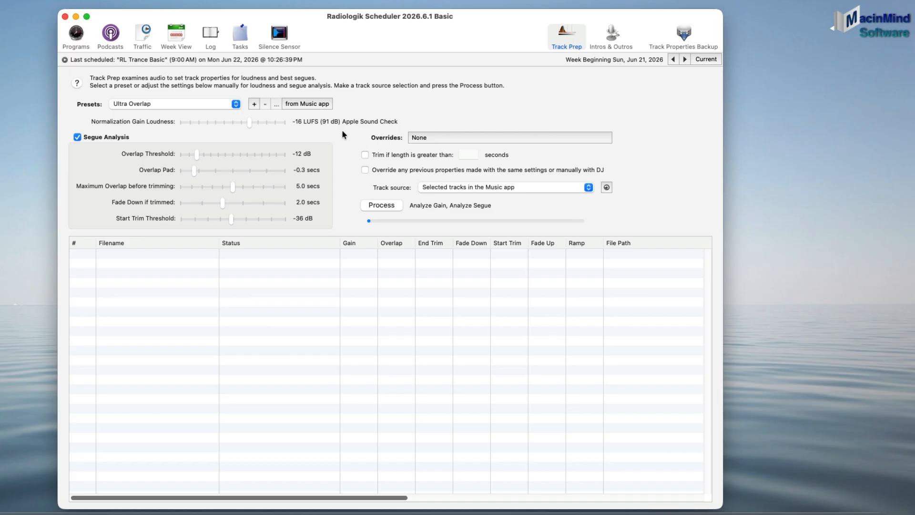
# Step: Open the program backups folder in Finder from the backup commands, then close the Backups window
pyautogui.click(687, 38)
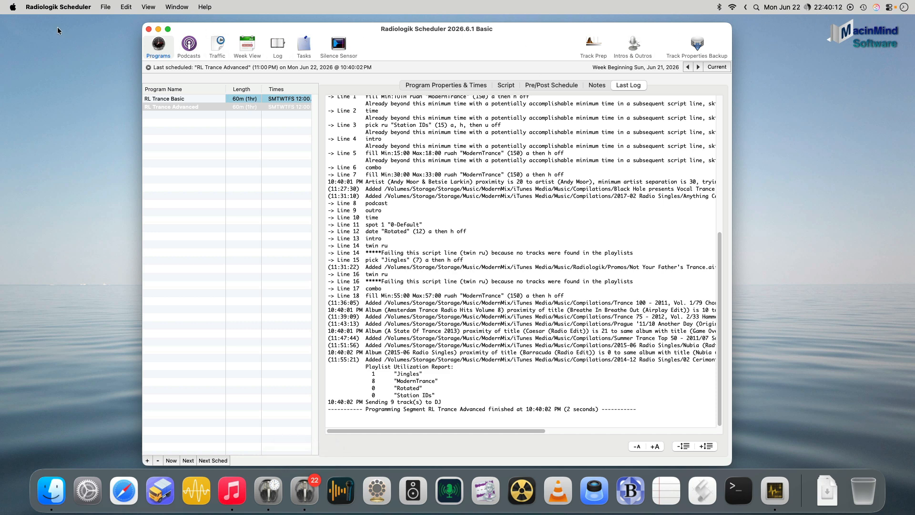
pyautogui.click(56, 6)
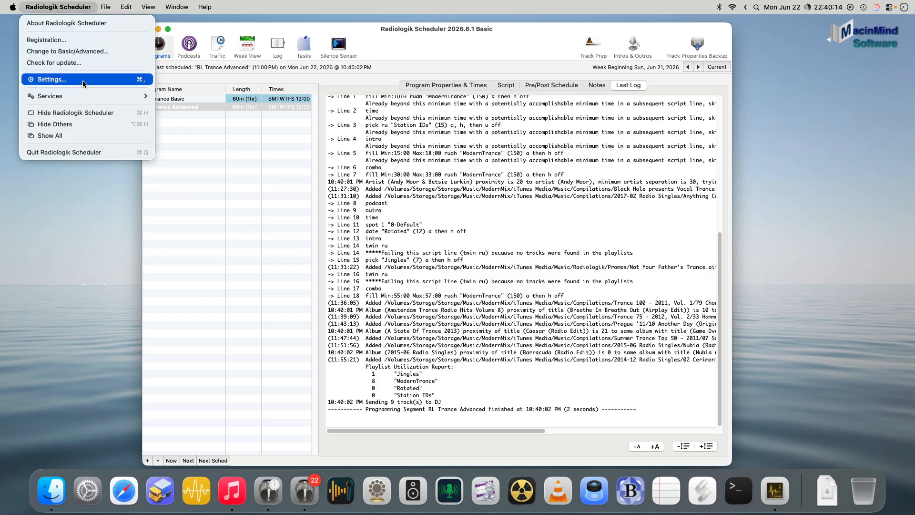
pyautogui.click(82, 79)
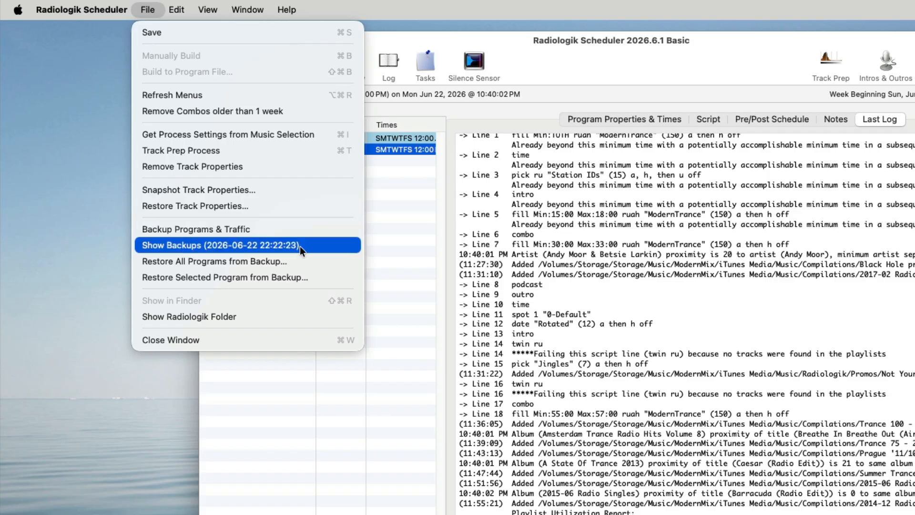
pyautogui.click(262, 247)
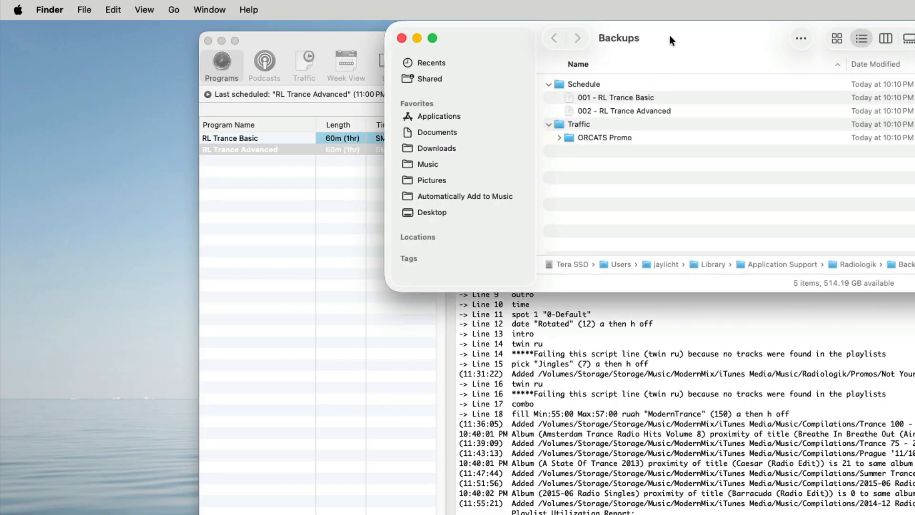
pyautogui.moveTo(670, 35); pyautogui.dragTo(639, 189)
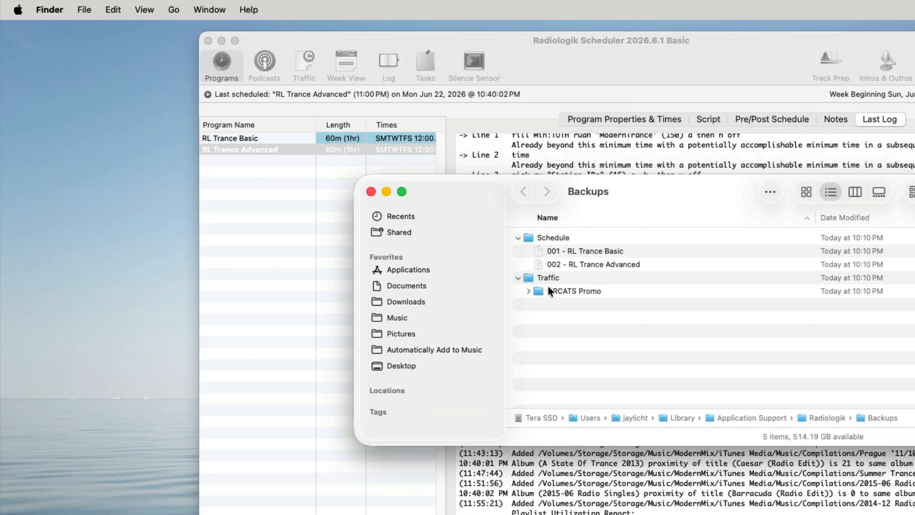
pyautogui.click(370, 191)
# Step: Try restoring RL Trance Advanced from backup, and switch the Scheduler to Advanced mode
pyautogui.click(492, 38)
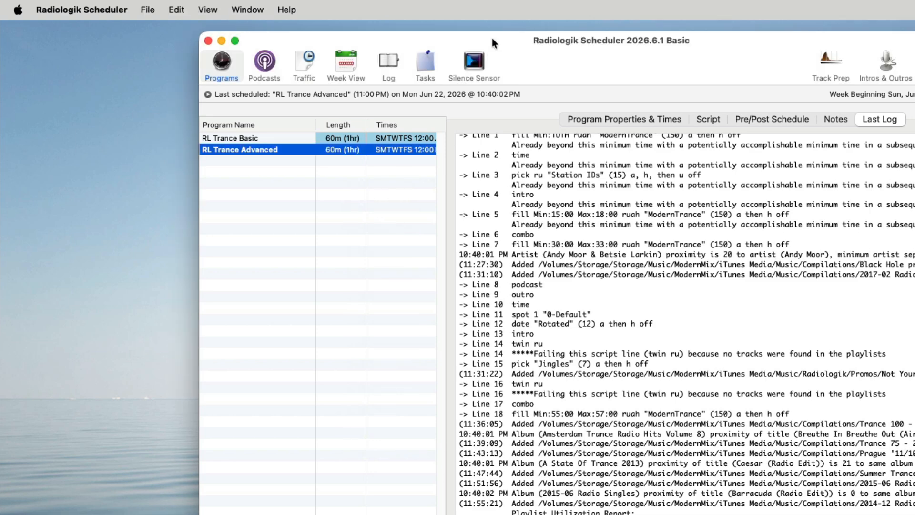
pyautogui.click(152, 9)
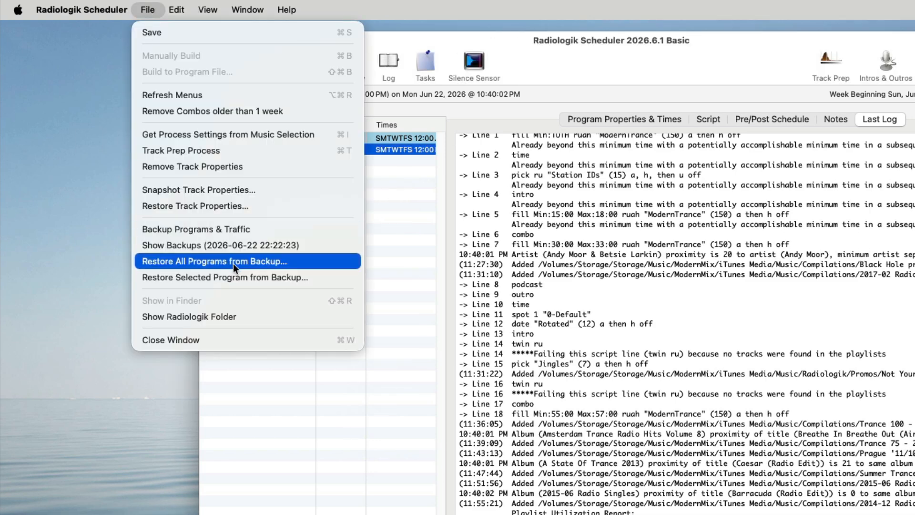
pyautogui.click(255, 276)
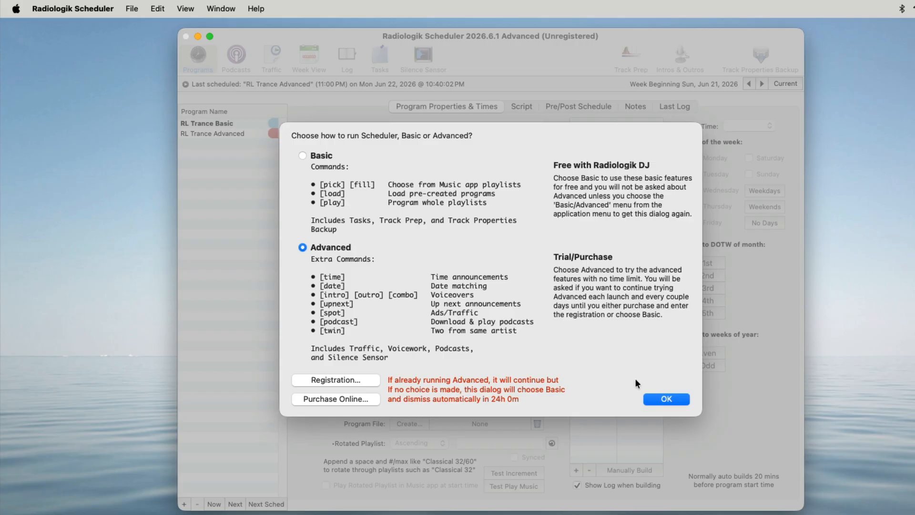
pyautogui.click(660, 398)
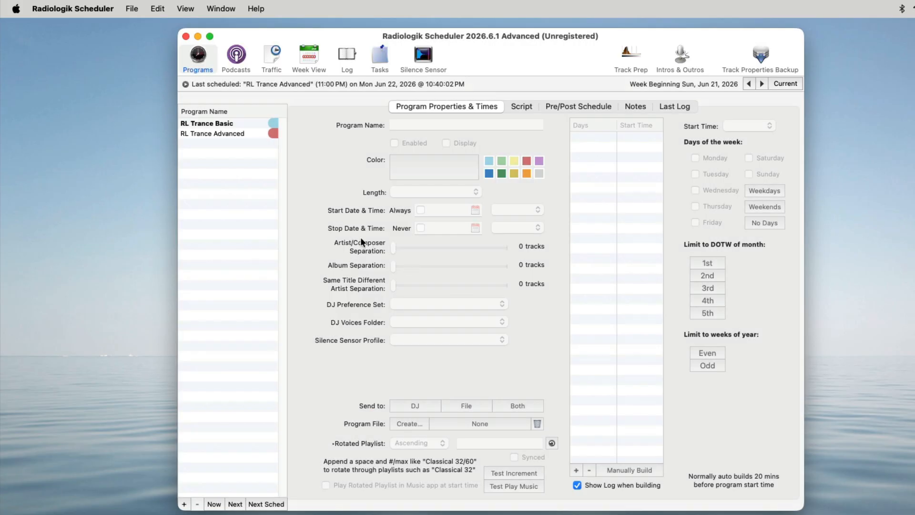
# Step: Open RL Trance Basic's script and inspect the line 8 pick Jingles command and its command options
pyautogui.click(232, 126)
pyautogui.click(523, 108)
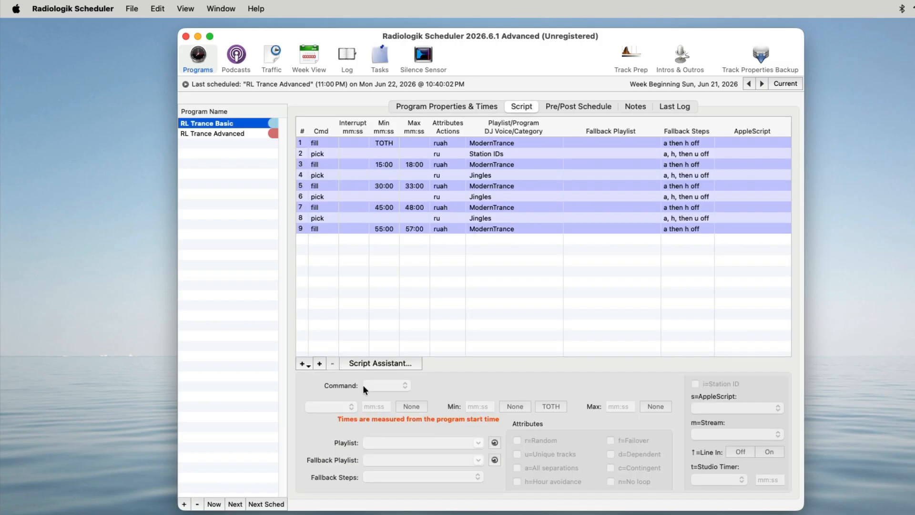
pyautogui.click(341, 219)
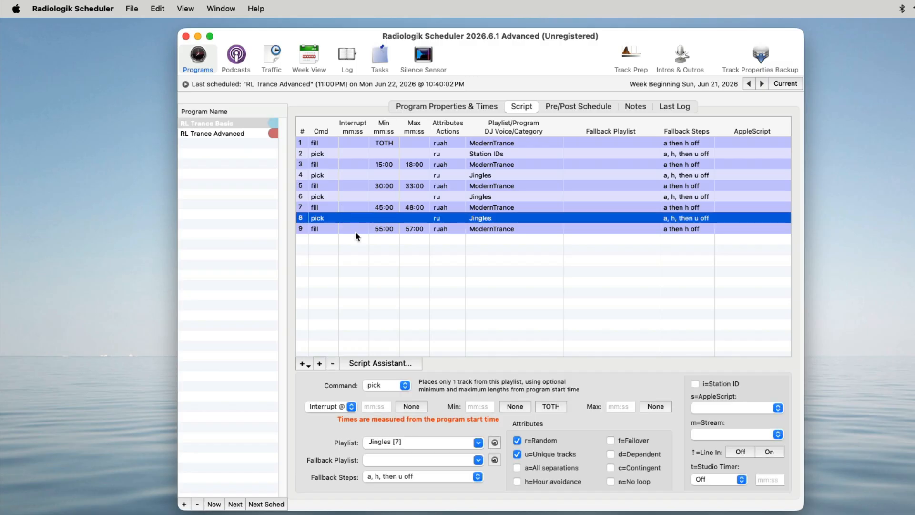
pyautogui.click(405, 385)
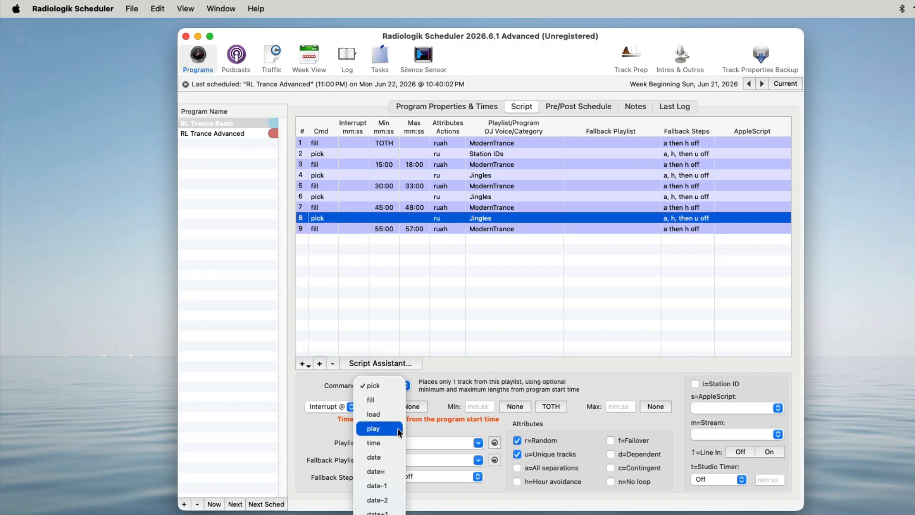
pyautogui.click(442, 328)
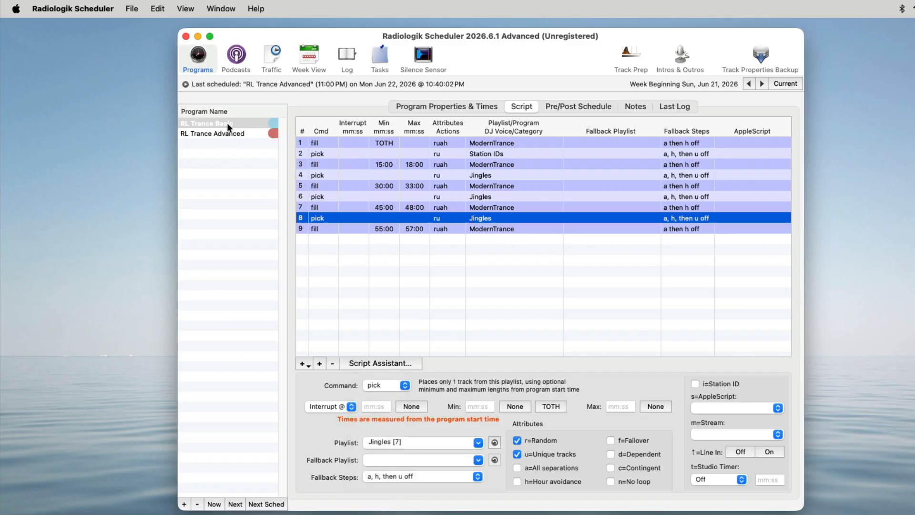
# Step: Open RL Trance Advanced's script and browse the commands available for adding a new line
pyautogui.click(232, 136)
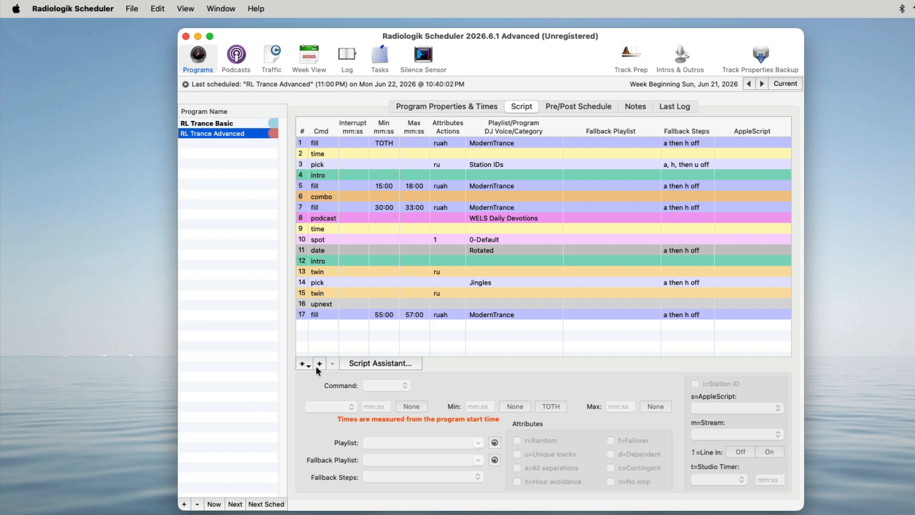
pyautogui.click(303, 365)
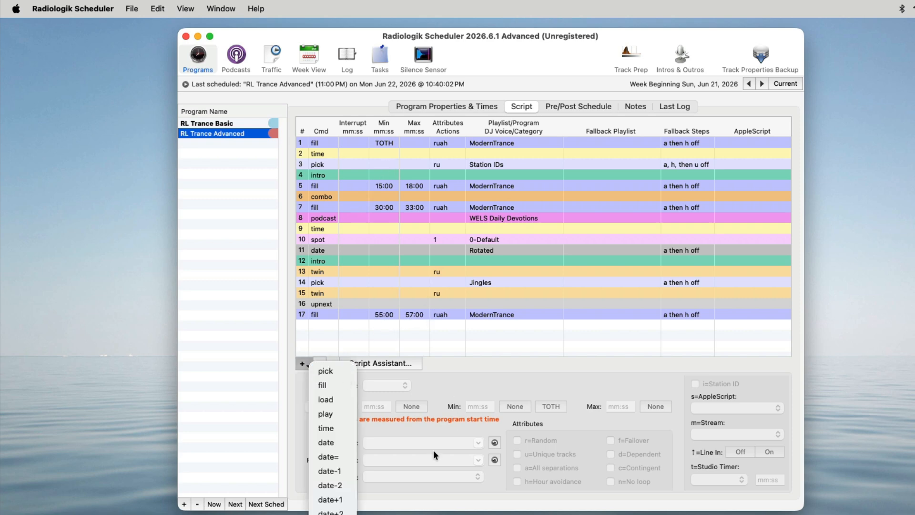
pyautogui.click(547, 389)
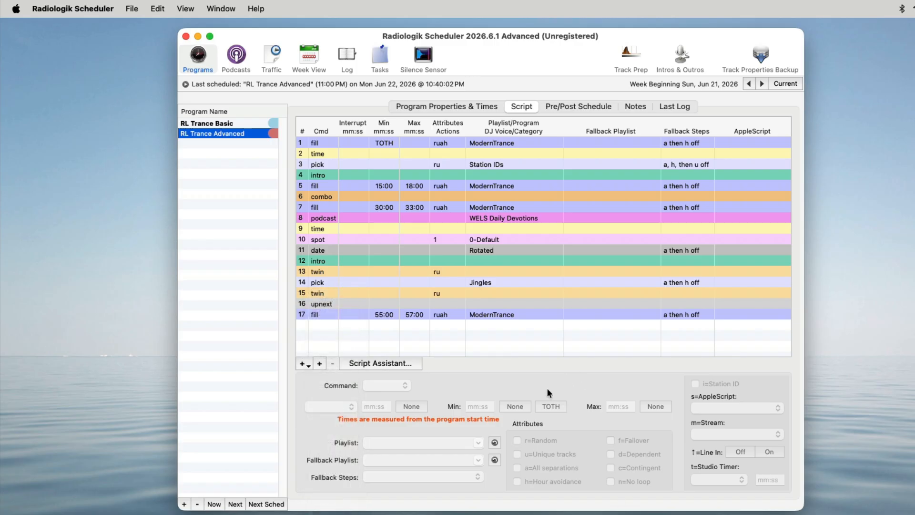
# Step: Inspect the time, intro, combo, podcast and spot lines in RL Trance Advanced's script
pyautogui.click(349, 154)
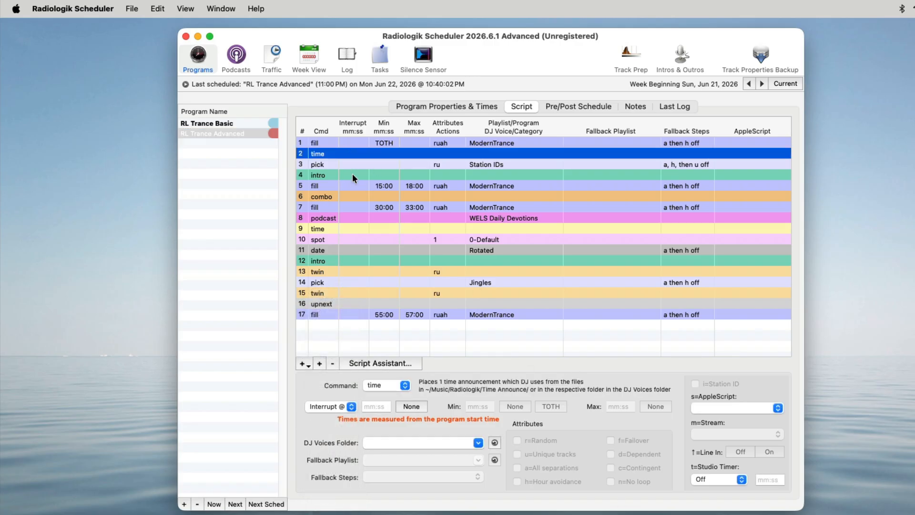
pyautogui.click(353, 175)
pyautogui.click(346, 199)
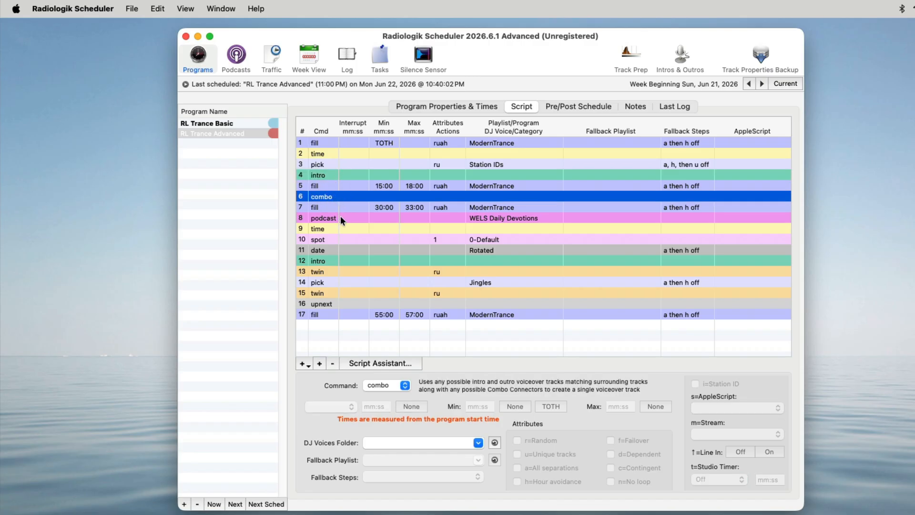
pyautogui.click(335, 218)
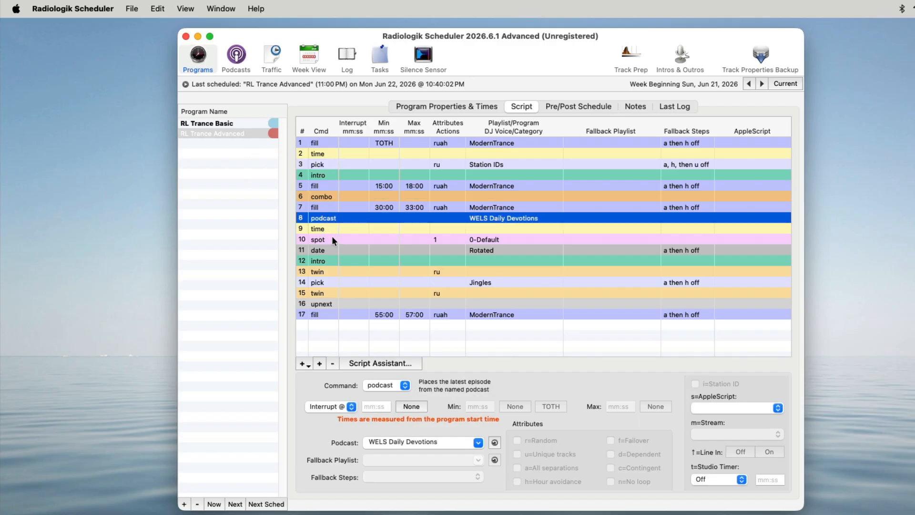
pyautogui.click(332, 239)
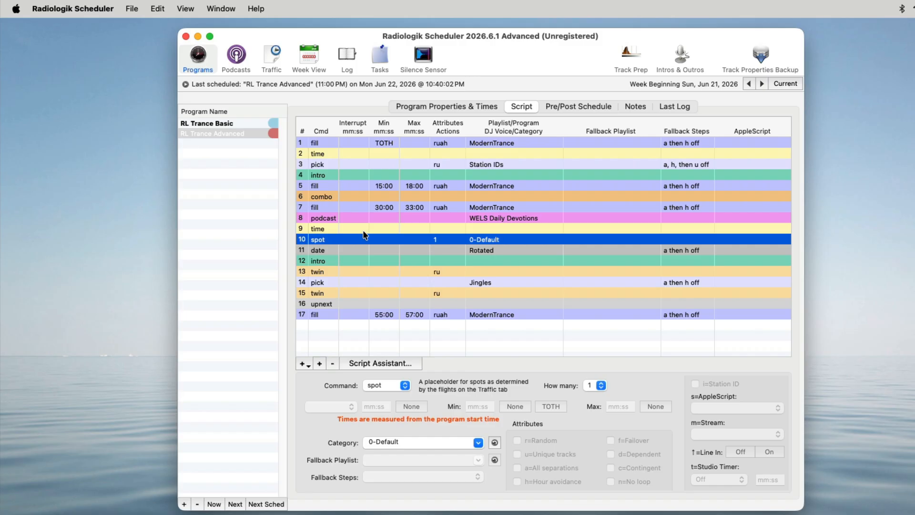
# Step: Inspect the date line's command options, then the intro, twin, pick and upnext lines of the script
pyautogui.click(353, 252)
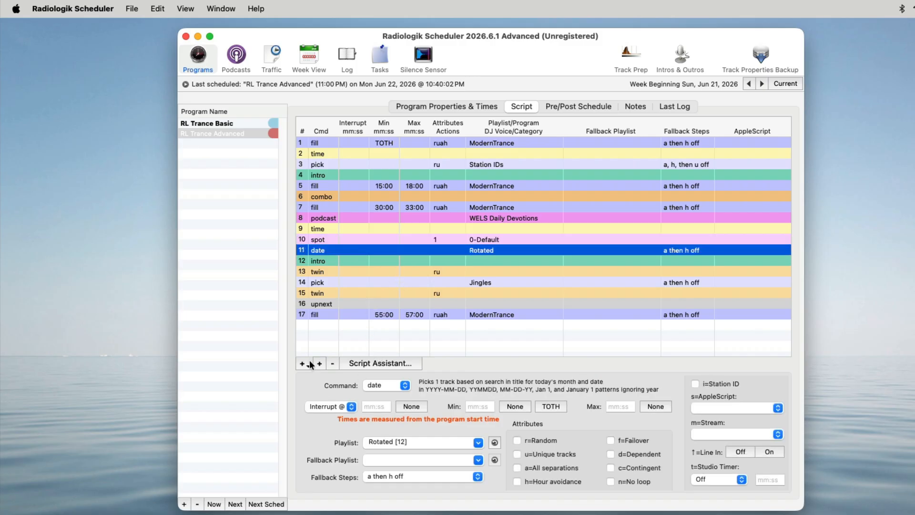
pyautogui.click(404, 385)
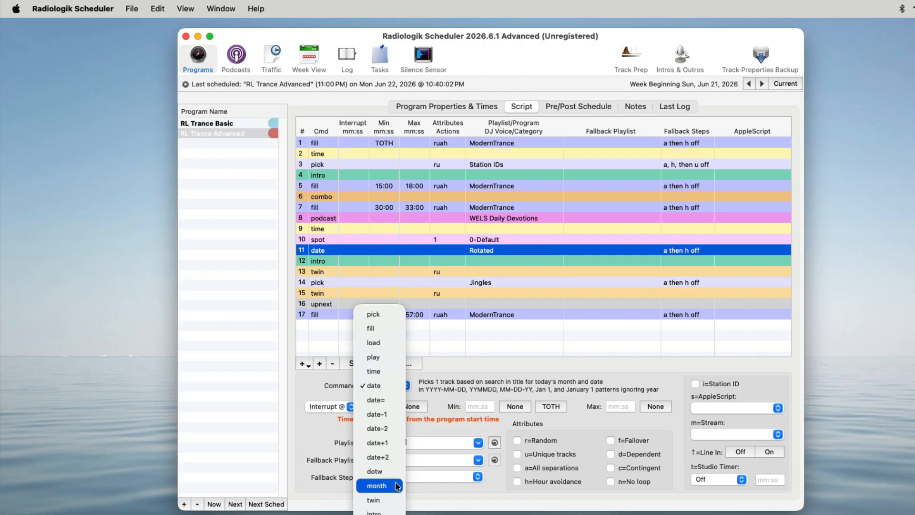
pyautogui.click(558, 357)
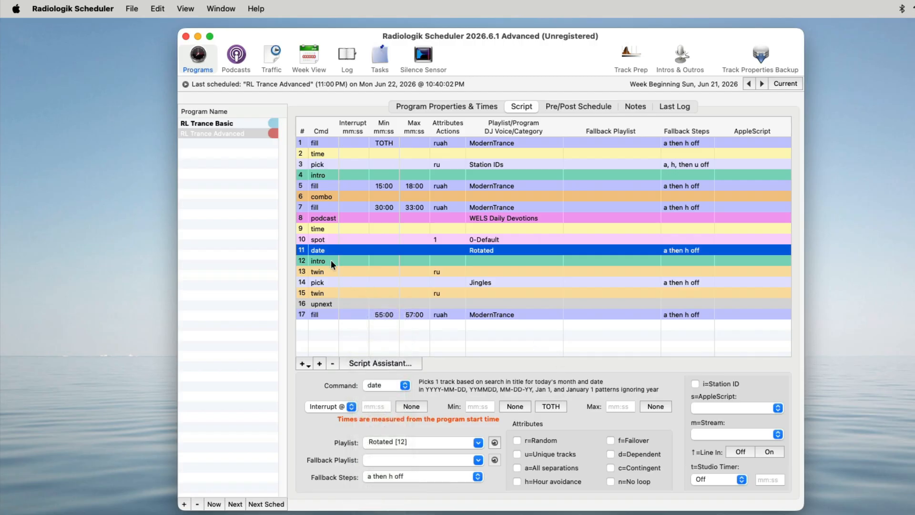
pyautogui.click(331, 257)
pyautogui.click(334, 273)
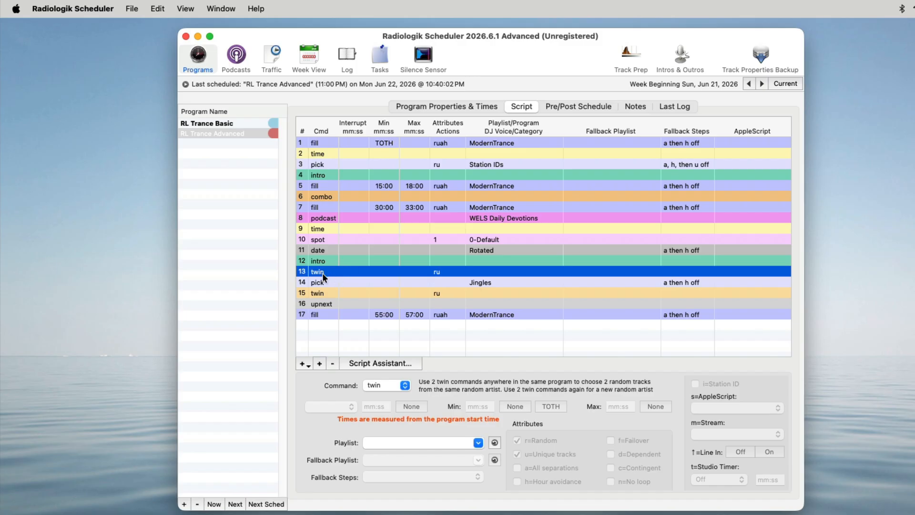
pyautogui.click(335, 282)
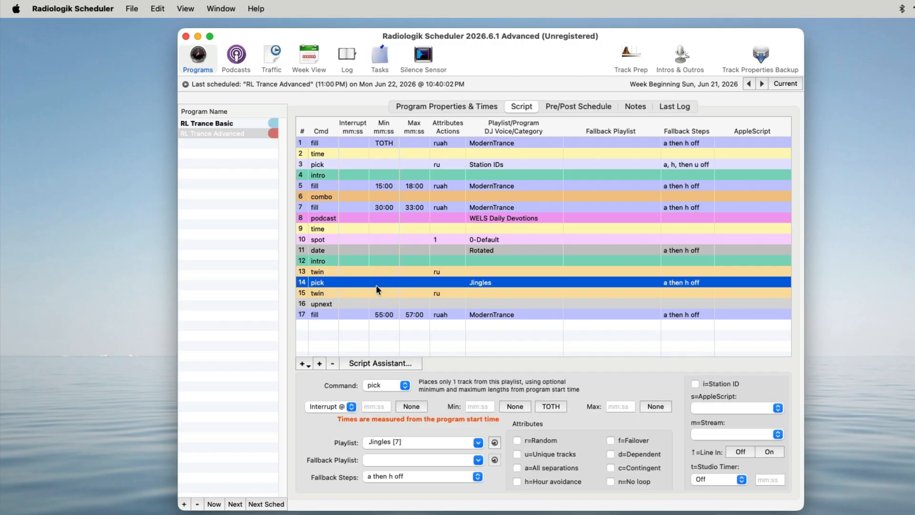
pyautogui.click(353, 303)
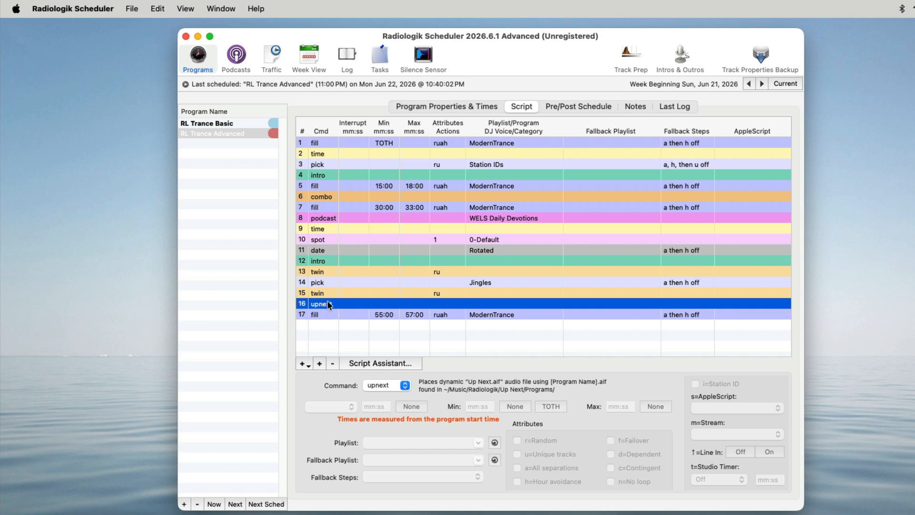
# Step: Open the WELS Daily Devotions podcast's settings and look through its check-for-update frequency options
pyautogui.click(363, 332)
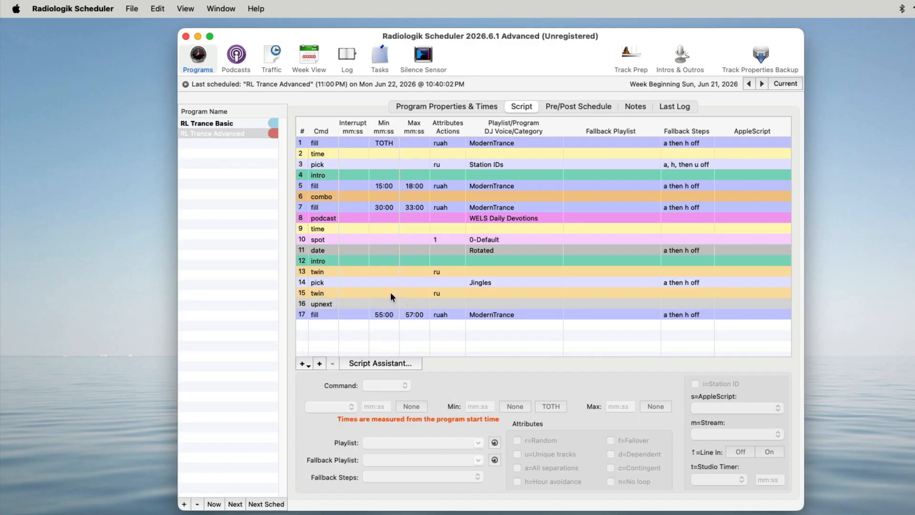
pyautogui.click(238, 56)
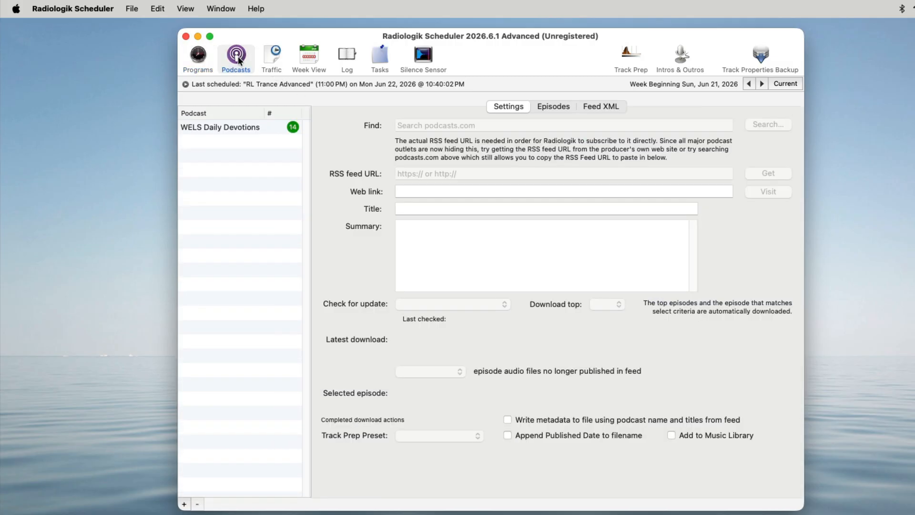
pyautogui.click(255, 128)
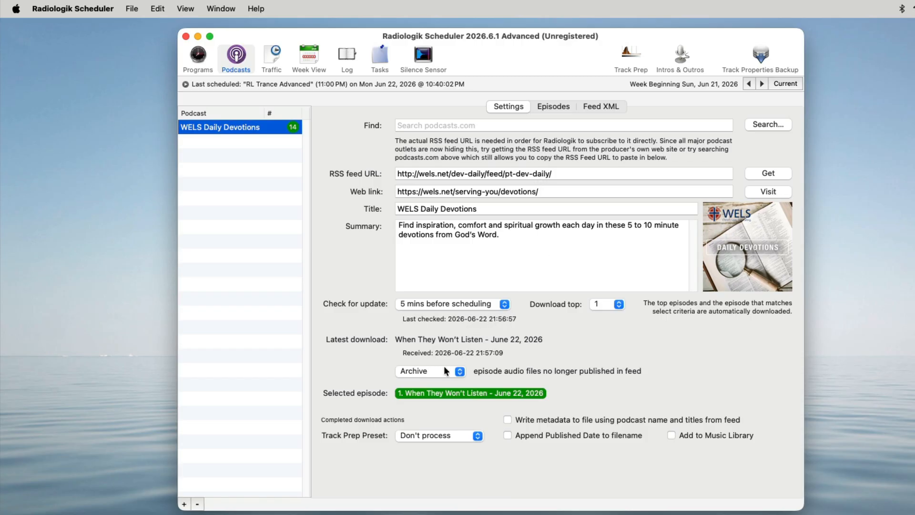
pyautogui.click(496, 304)
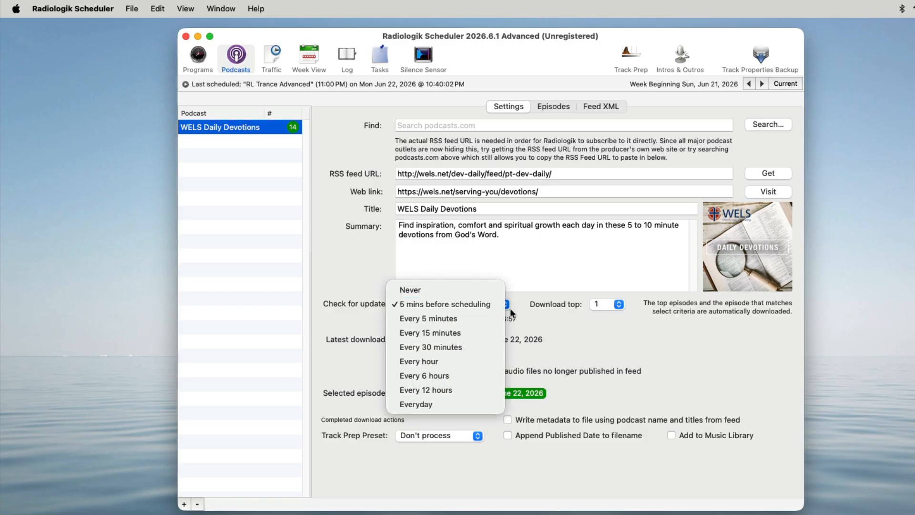
pyautogui.click(548, 302)
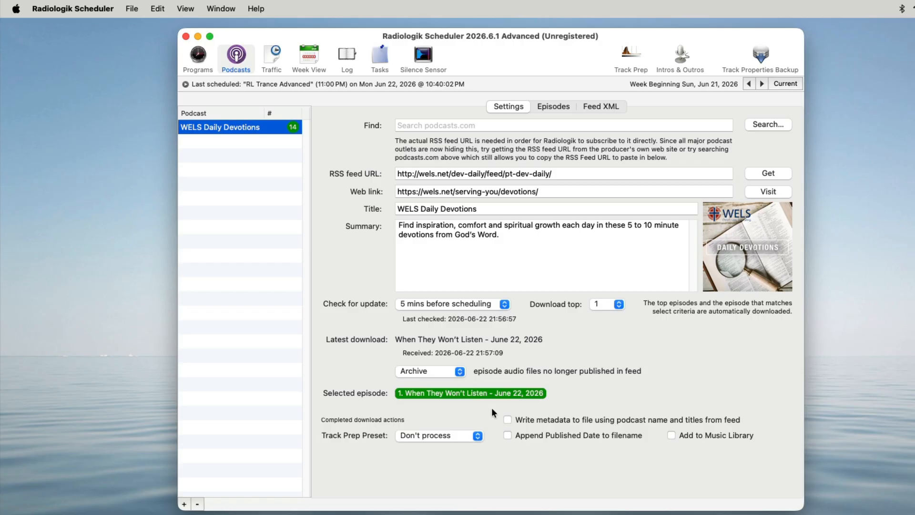
# Step: In the podcast's episode list, set the plays count of the first episode to 3
pyautogui.click(541, 105)
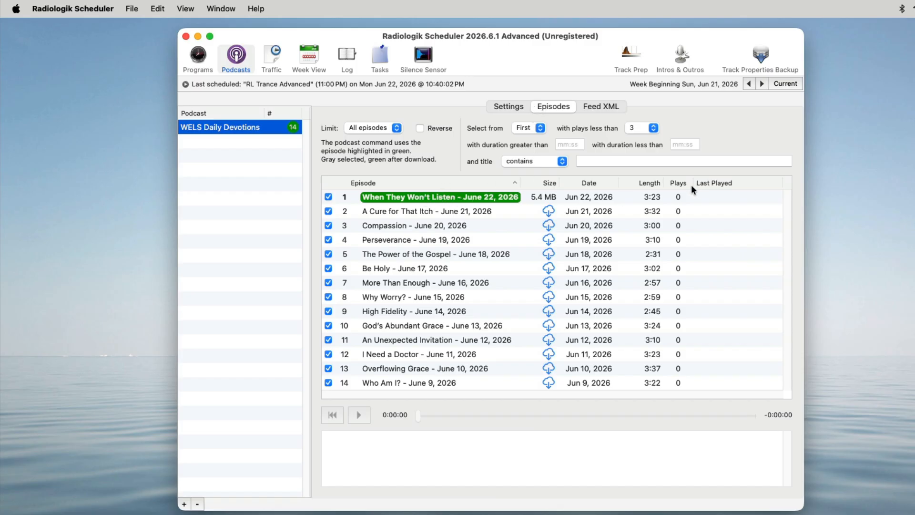
pyautogui.doubleClick(676, 197)
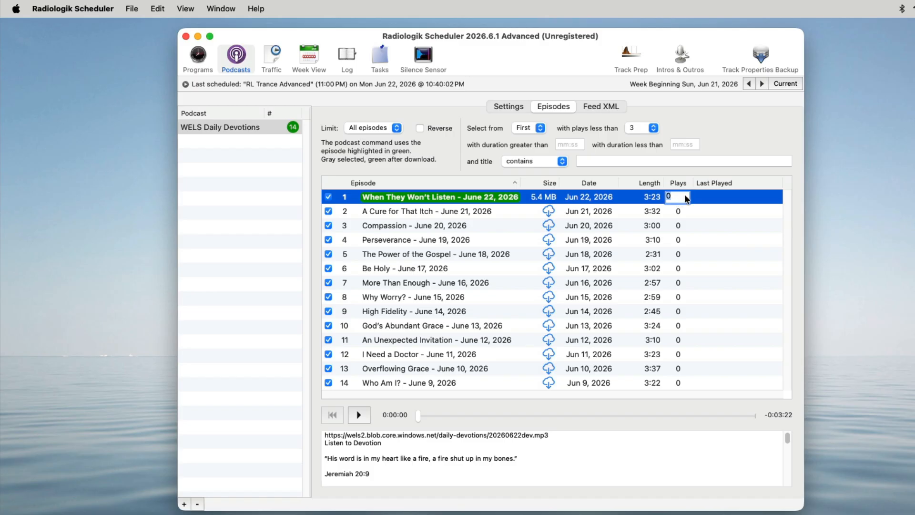
pyautogui.write('3')
pyautogui.press('Return')
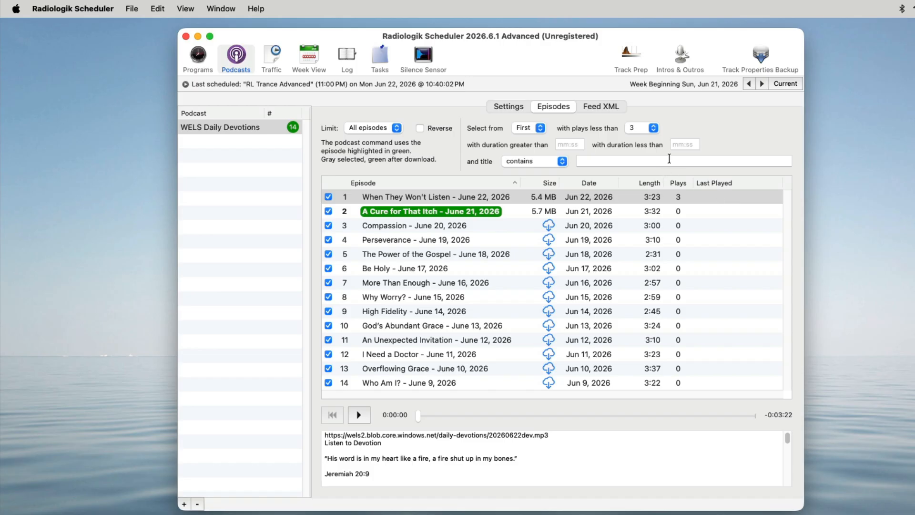
# Step: Open the ORCATS Promo traffic flight and scroll through its scheduled flight times
pyautogui.click(271, 67)
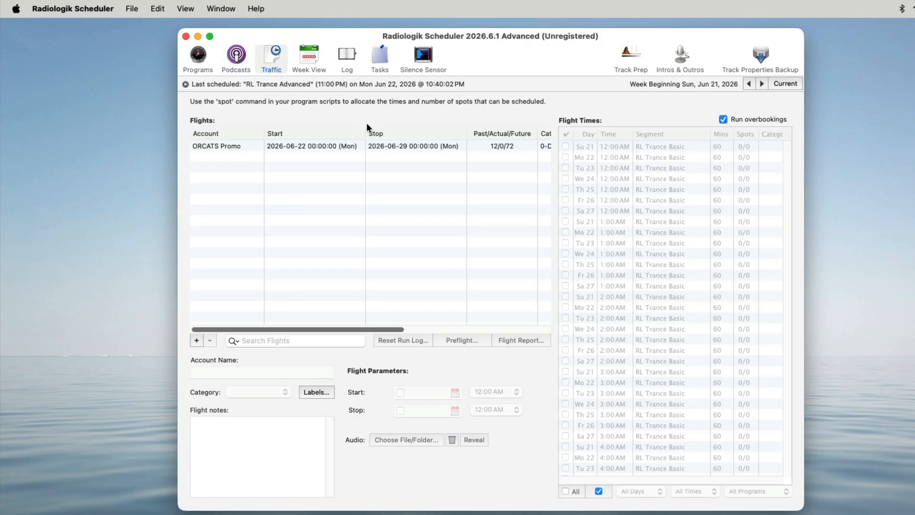
pyautogui.click(341, 147)
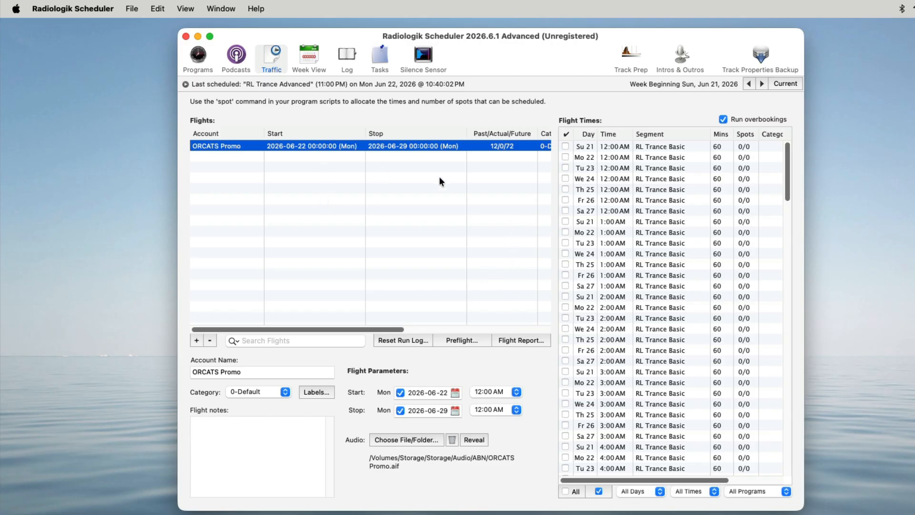
pyautogui.scroll(-3, 777, 302)
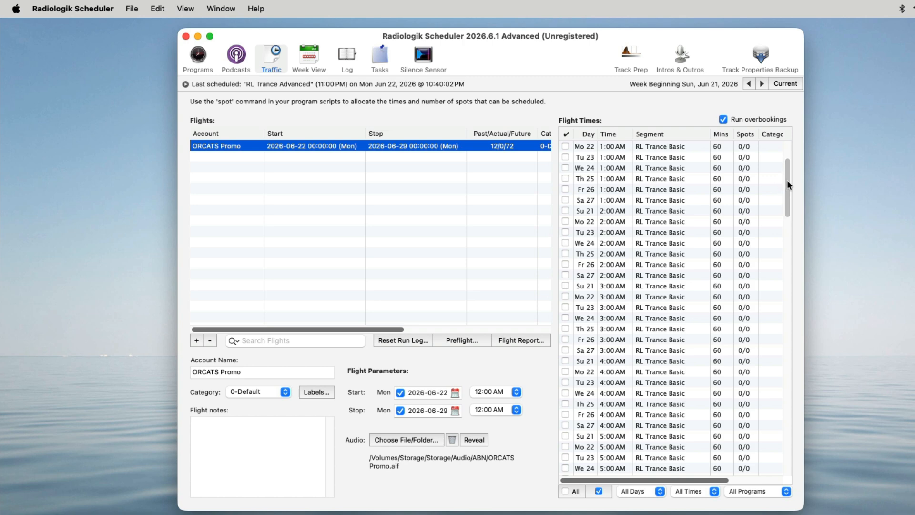
pyautogui.moveTo(787, 185); pyautogui.dragTo(784, 308)
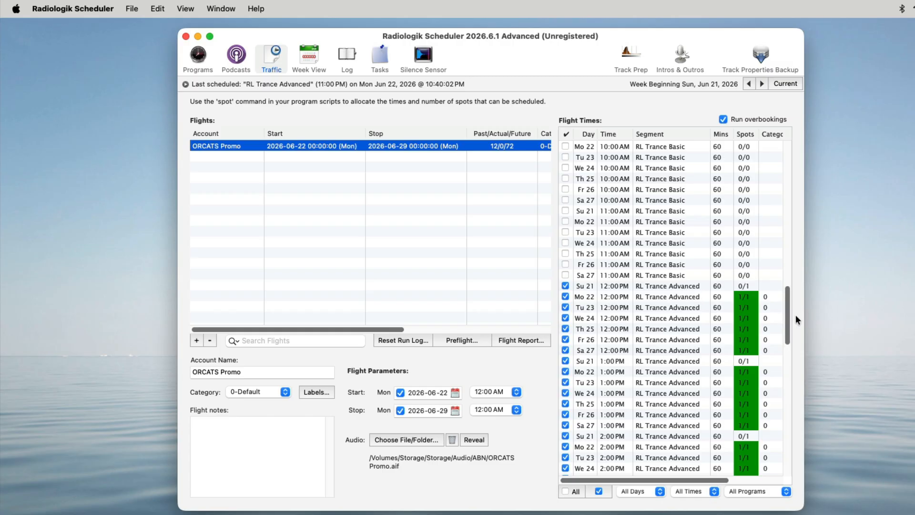
pyautogui.moveTo(784, 314); pyautogui.dragTo(785, 456)
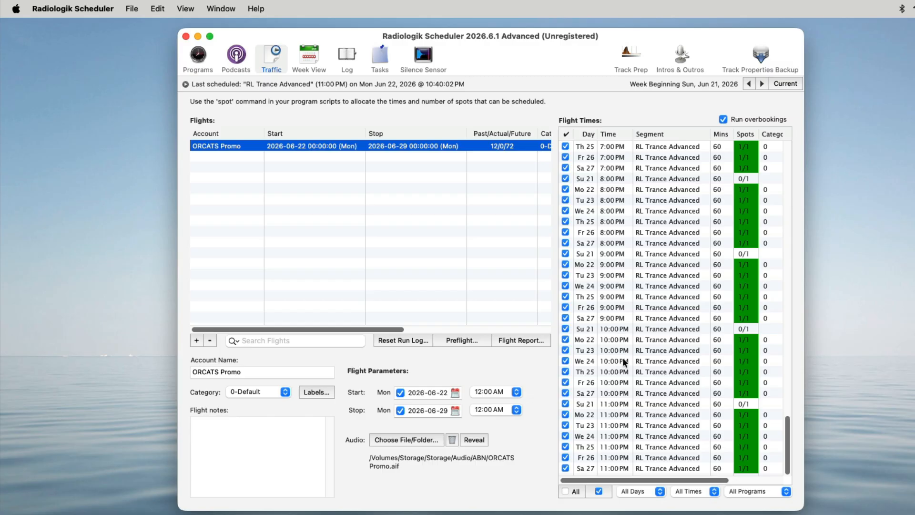
# Step: Clear and restore all flight time checkmarks, then inspect the program filter options
pyautogui.click(572, 492)
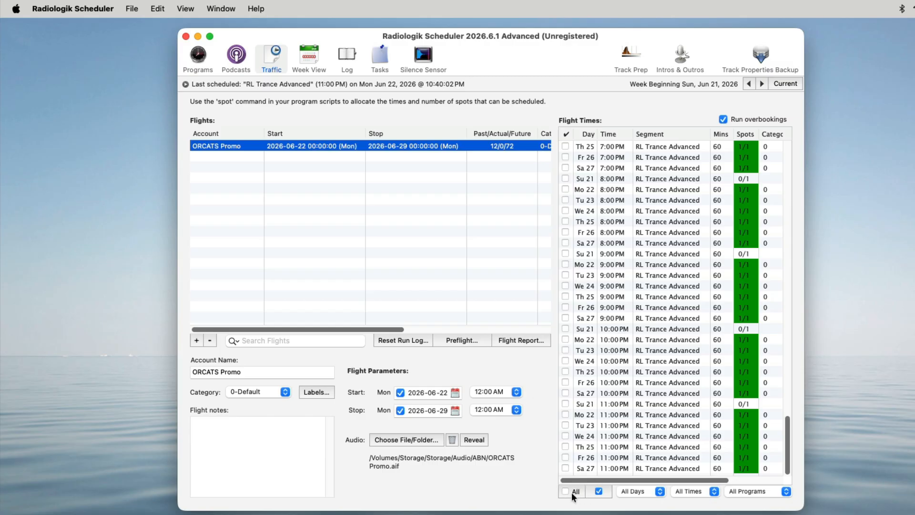
pyautogui.click(598, 490)
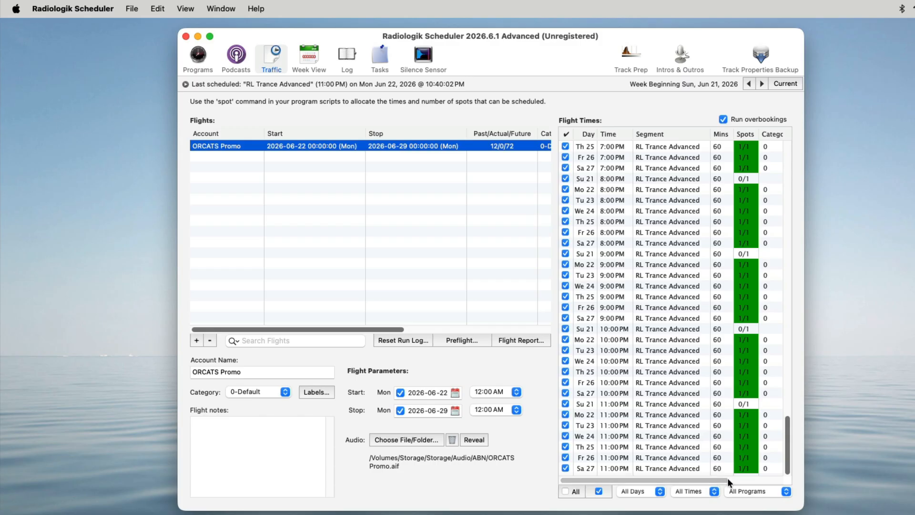
pyautogui.click(771, 491)
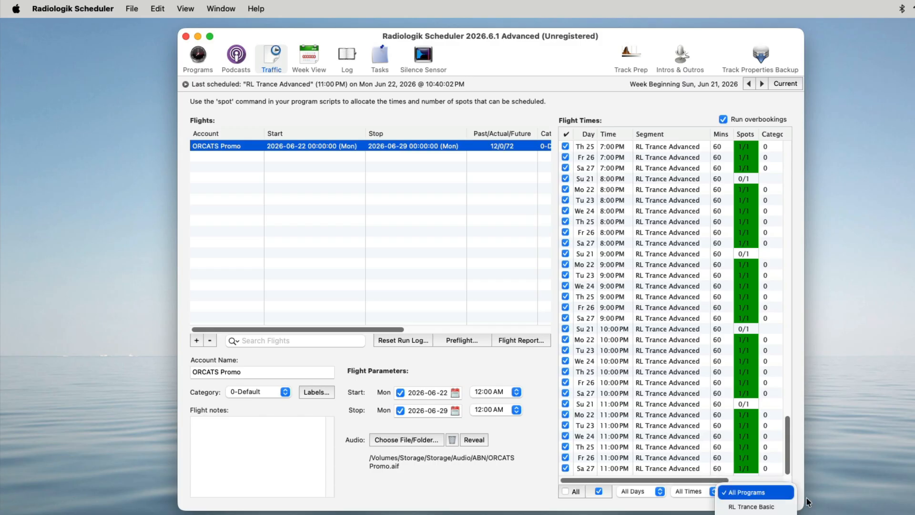
pyautogui.click(851, 501)
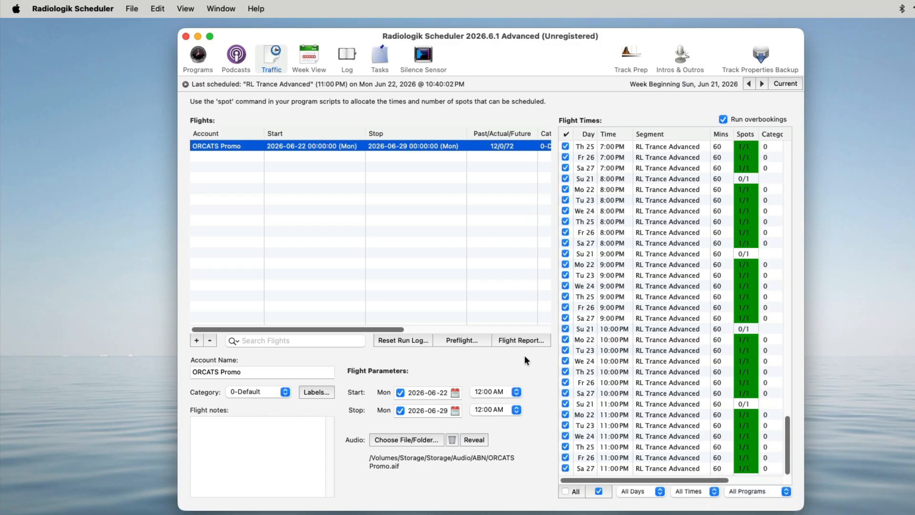
# Step: Review the ORCATS Promo flight's preflight report, flight report and flight category labels
pyautogui.click(458, 341)
pyautogui.scroll(-10, 645, 248)
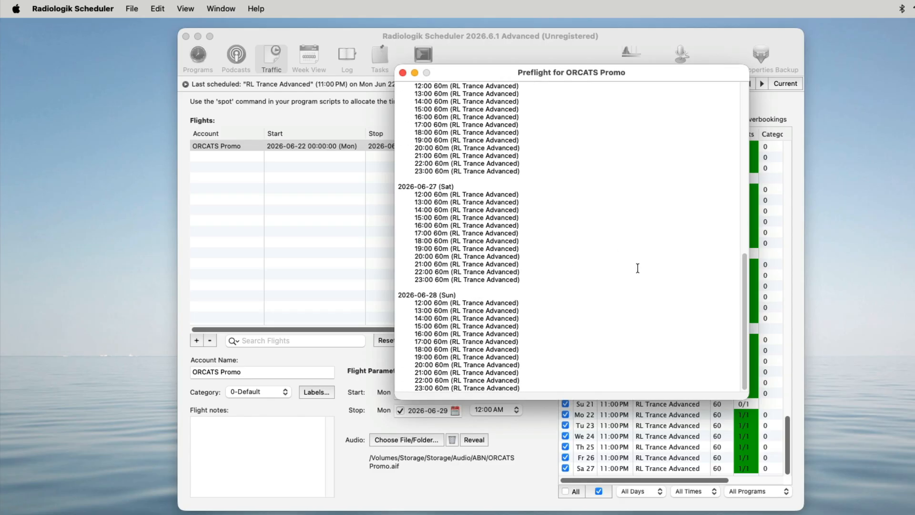
pyautogui.scroll(10, 636, 265)
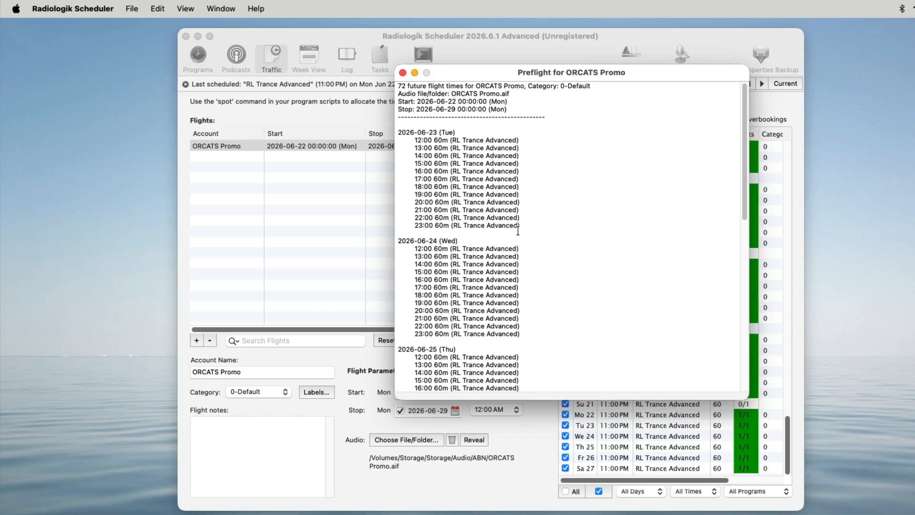
pyautogui.click(402, 73)
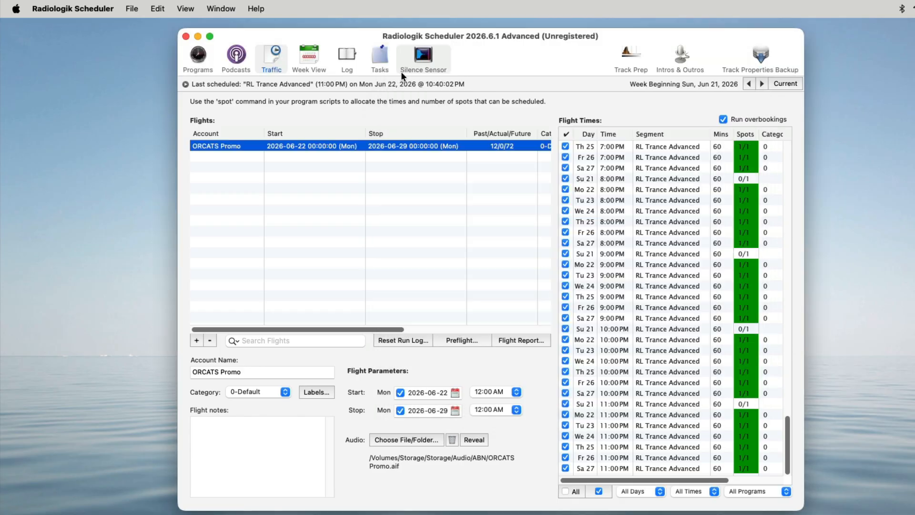
pyautogui.click(530, 338)
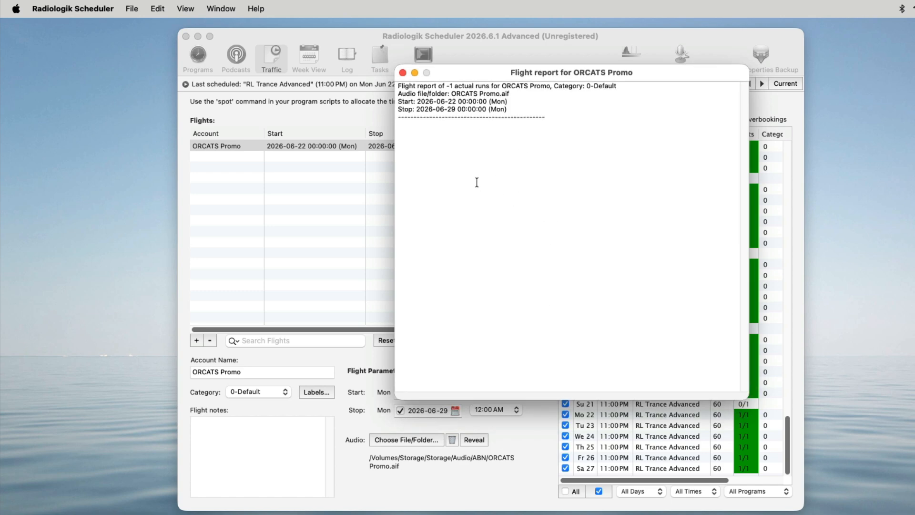
pyautogui.click(401, 73)
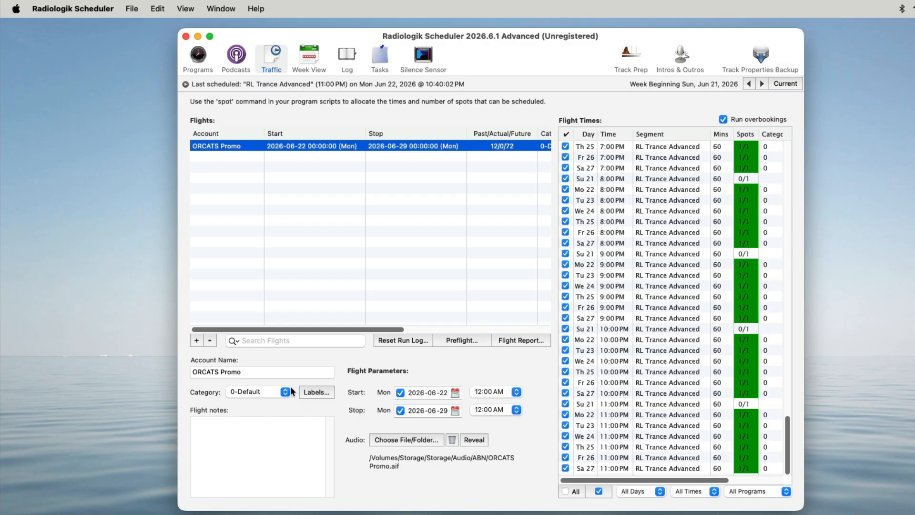
pyautogui.click(315, 392)
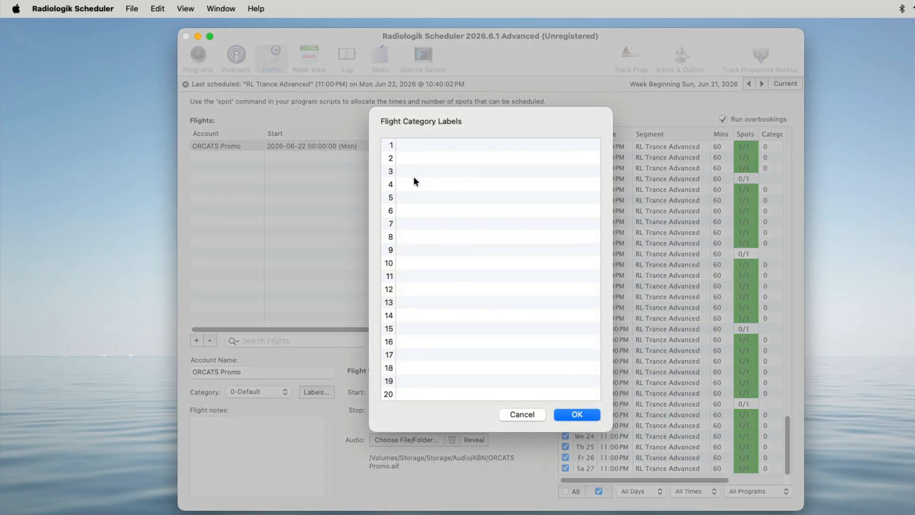
pyautogui.click(578, 414)
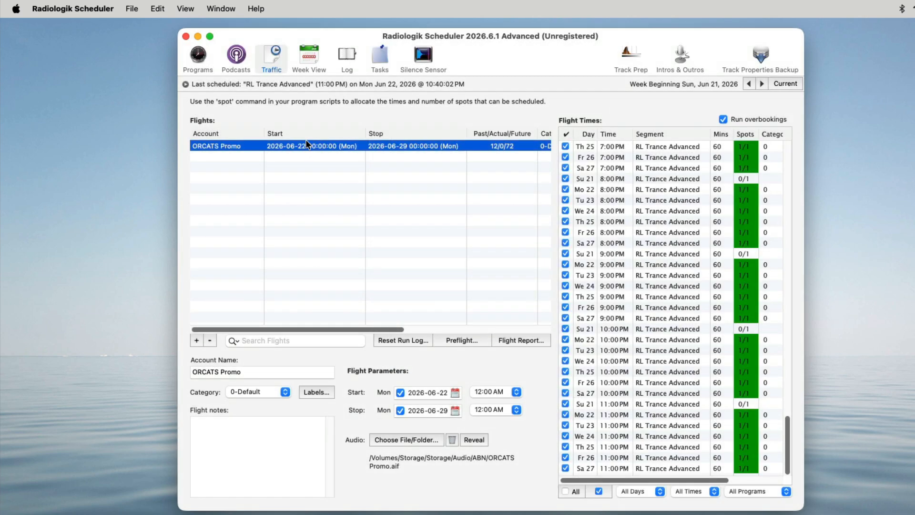
# Step: Inspect the podcast and spot lines in RL Trance Advanced's script, including the spot category choices
pyautogui.click(199, 63)
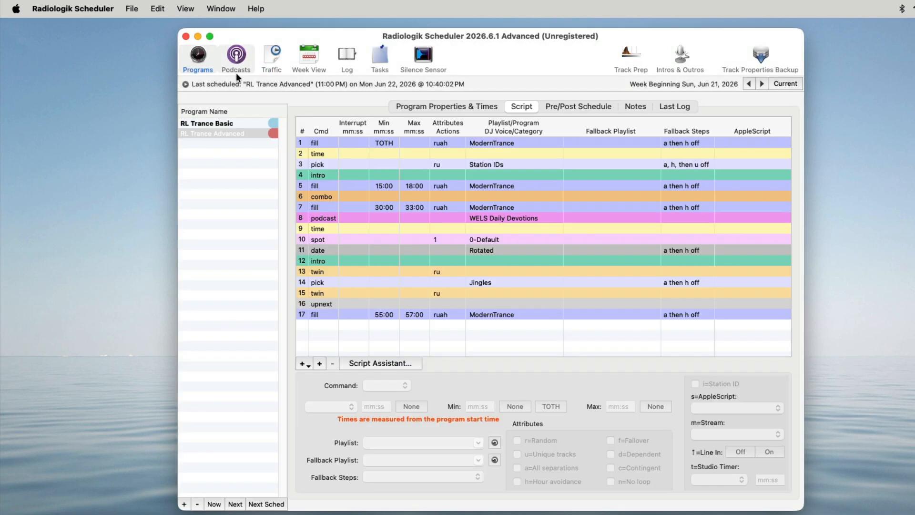
pyautogui.click(339, 219)
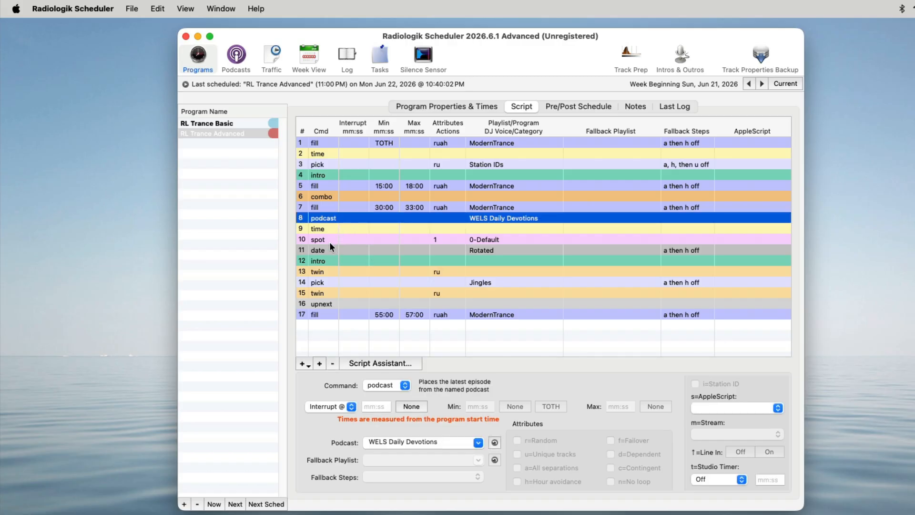
pyautogui.click(343, 240)
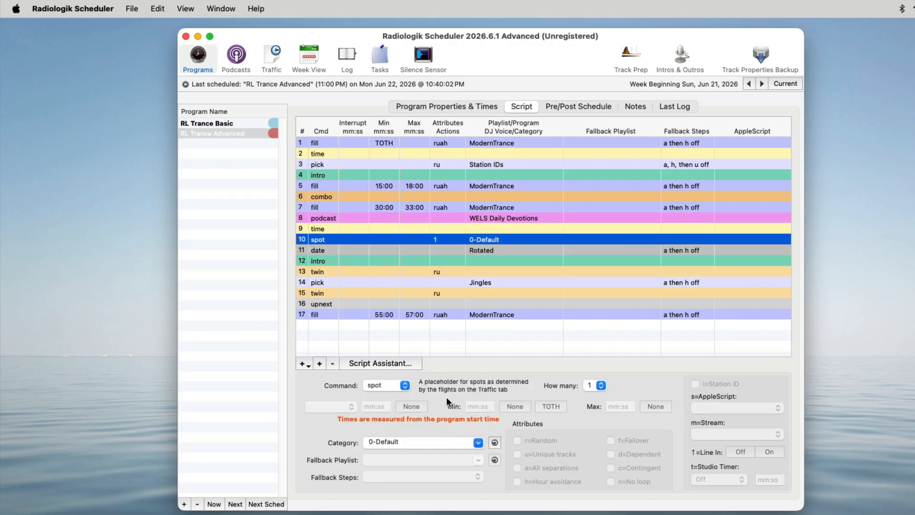
pyautogui.click(477, 443)
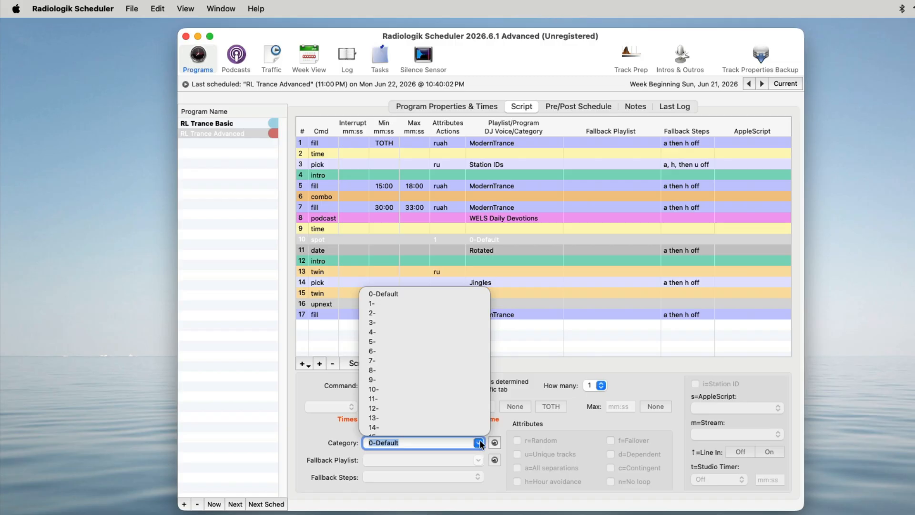
pyautogui.click(548, 364)
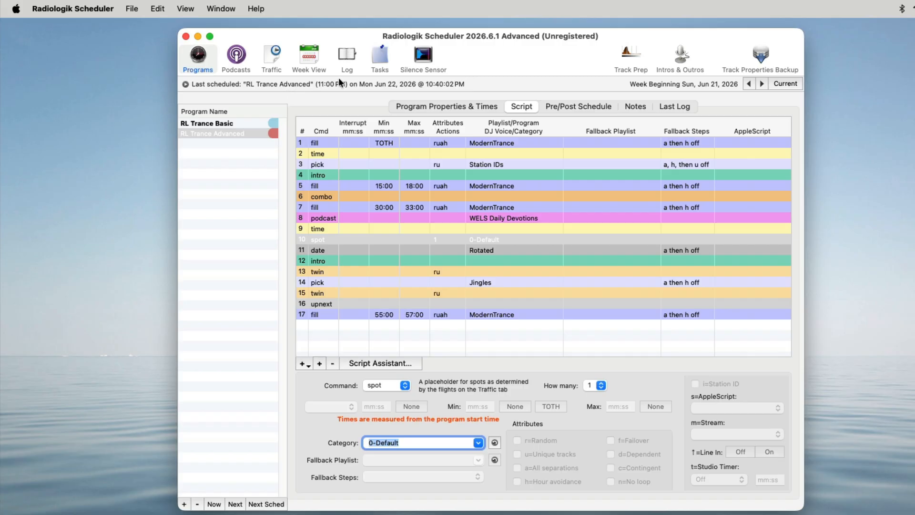
# Step: Turn on the Monitor 104.1 FM silence sensor profile
pyautogui.click(423, 59)
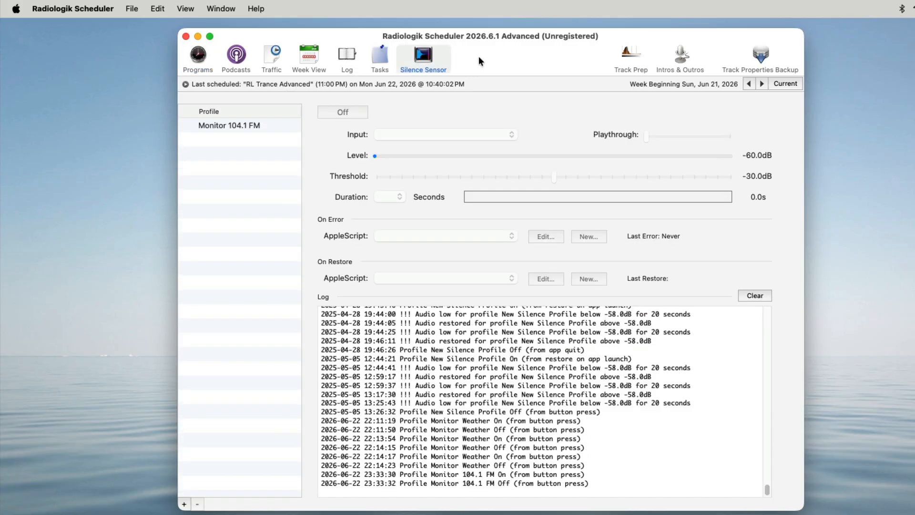
pyautogui.click(247, 126)
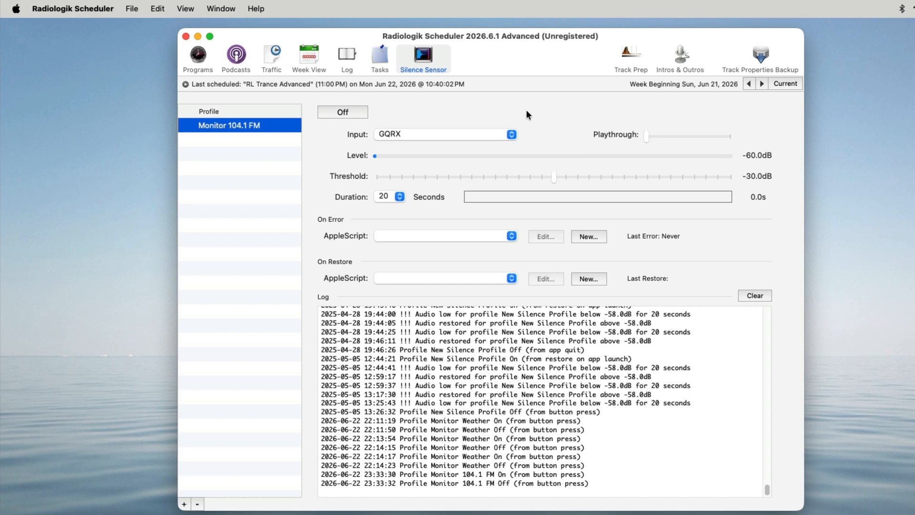
pyautogui.click(353, 114)
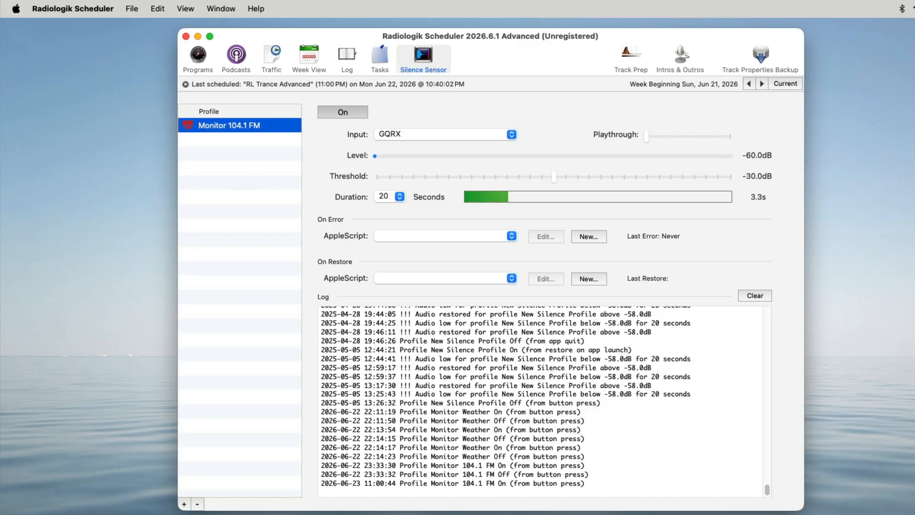
# Step: Launch Gqrx to feed audio, then switch back to the scheduler window
pyautogui.press('super+space')
pyautogui.write('gqrx')
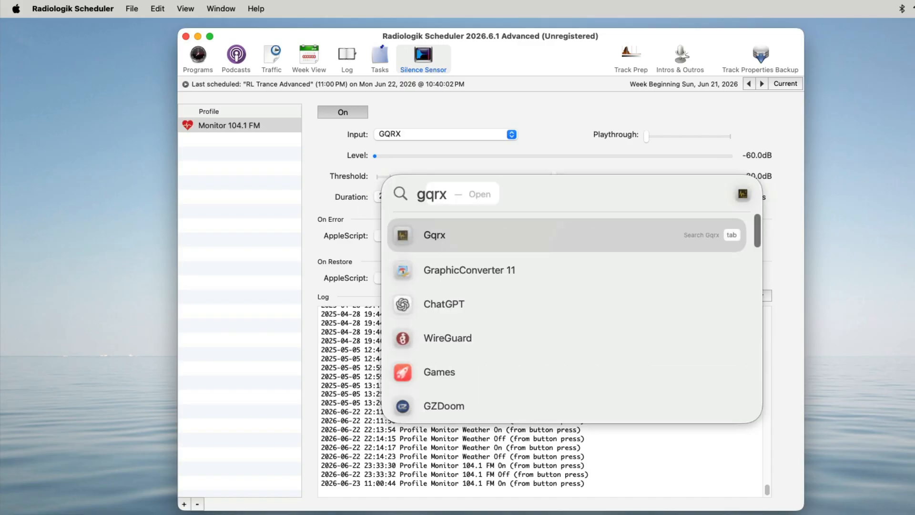
pyautogui.press('Return')
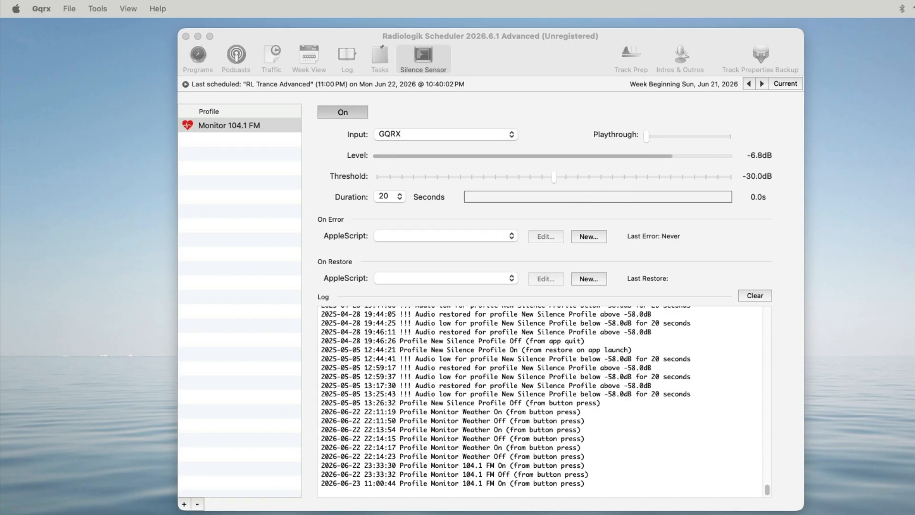
pyautogui.click(508, 42)
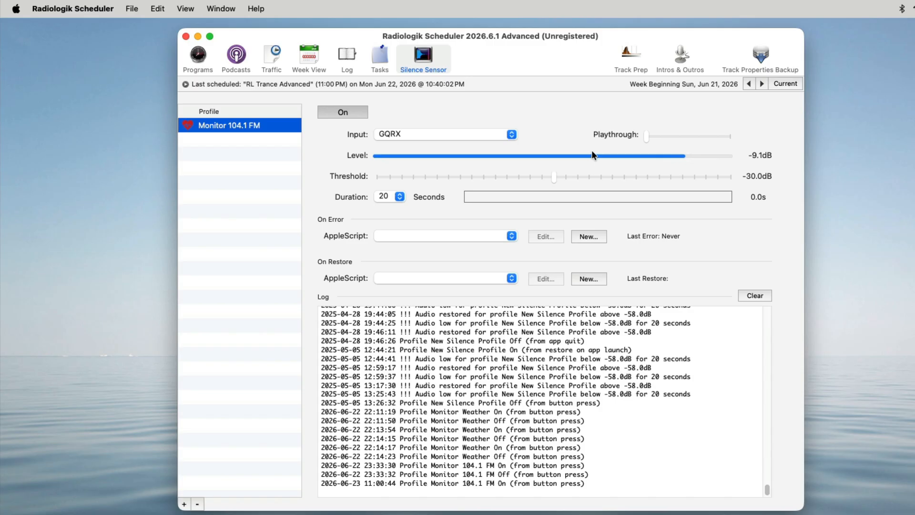
# Step: Test the Monitor 104.1 FM silence sensor by raising its threshold to -1.3 dB, then lowering it back to about -30 dB
pyautogui.moveTo(647, 134); pyautogui.dragTo(665, 137)
pyautogui.moveTo(710, 135); pyautogui.dragTo(562, 186)
pyautogui.moveTo(553, 176); pyautogui.dragTo(721, 175)
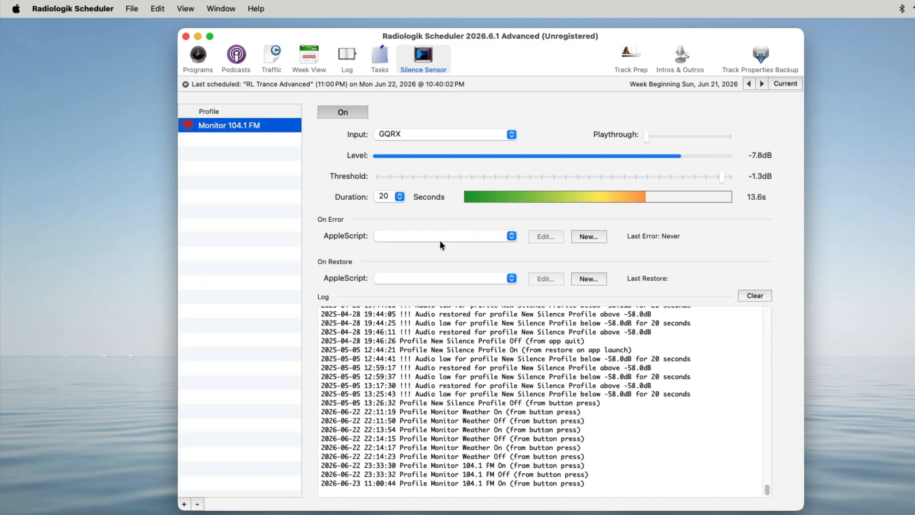
pyautogui.click(509, 236)
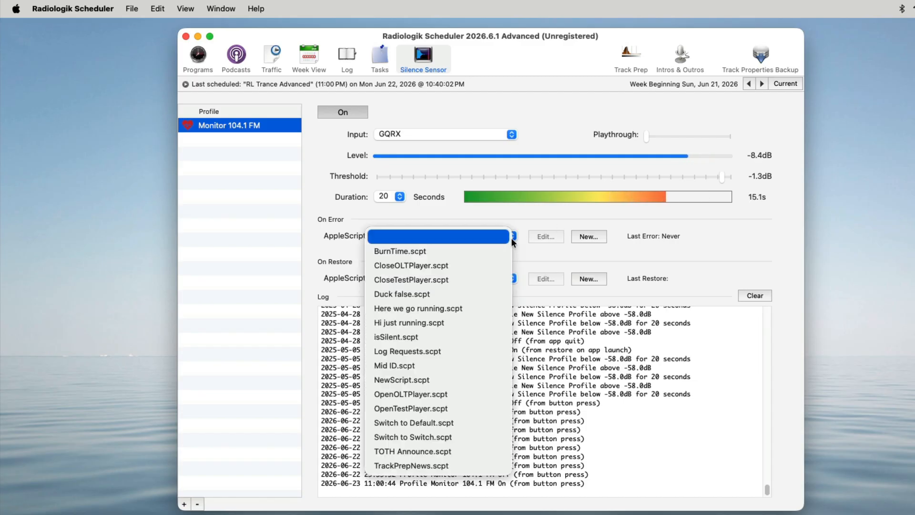
pyautogui.click(679, 233)
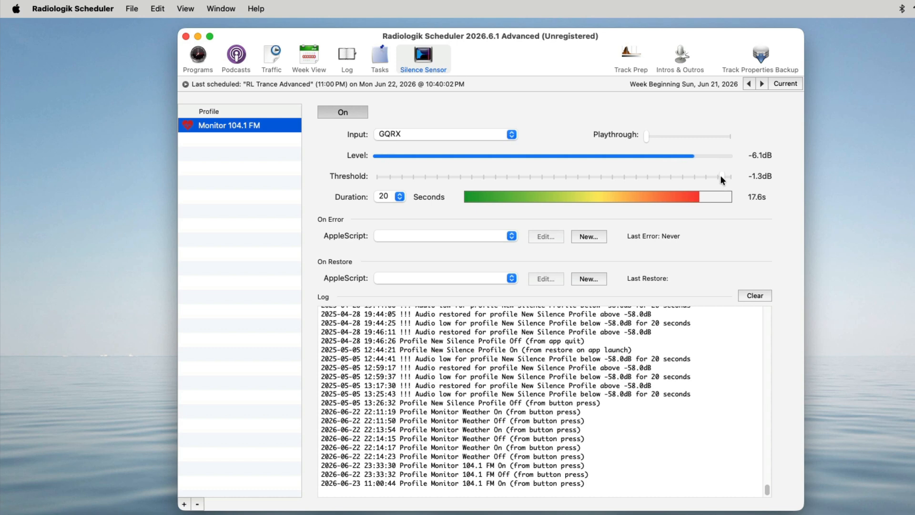
pyautogui.moveTo(720, 176); pyautogui.dragTo(554, 178)
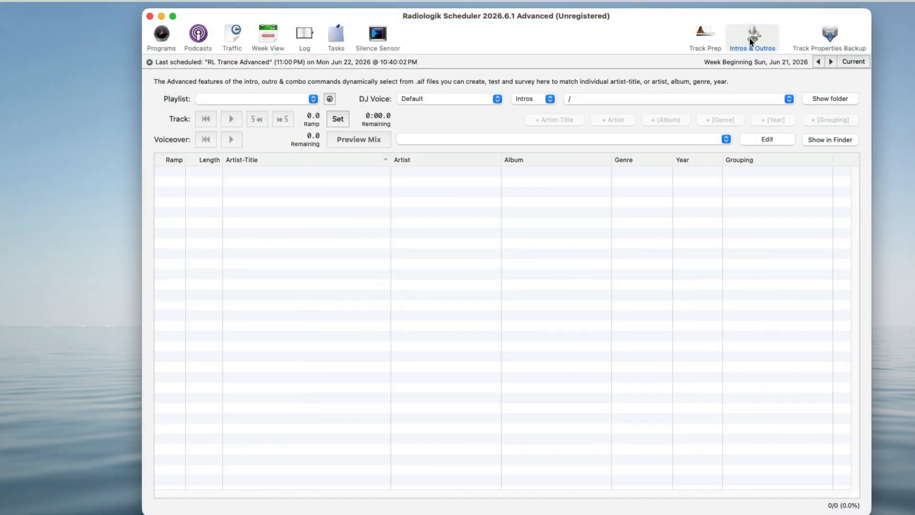
# Step: In Intros & Outros, choose the 4 star & better Trance playlist and the Modern DJ voice
pyautogui.click(305, 99)
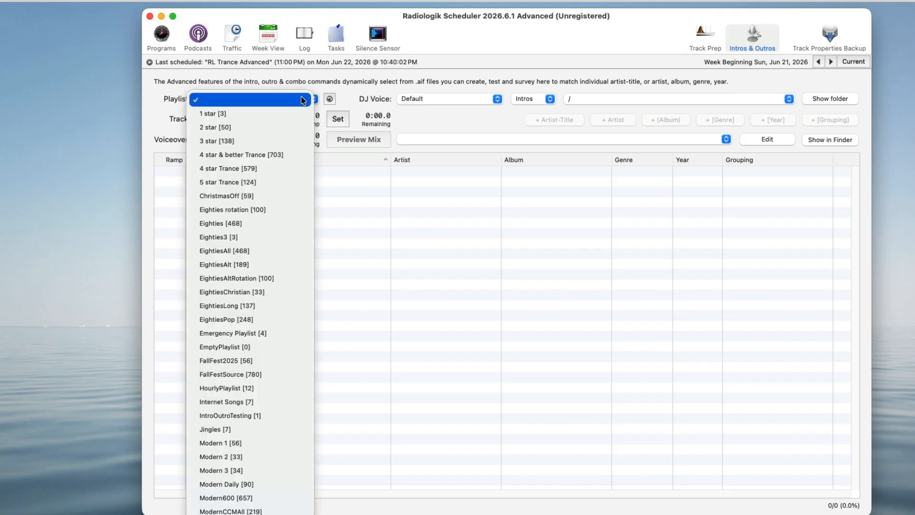
pyautogui.click(306, 154)
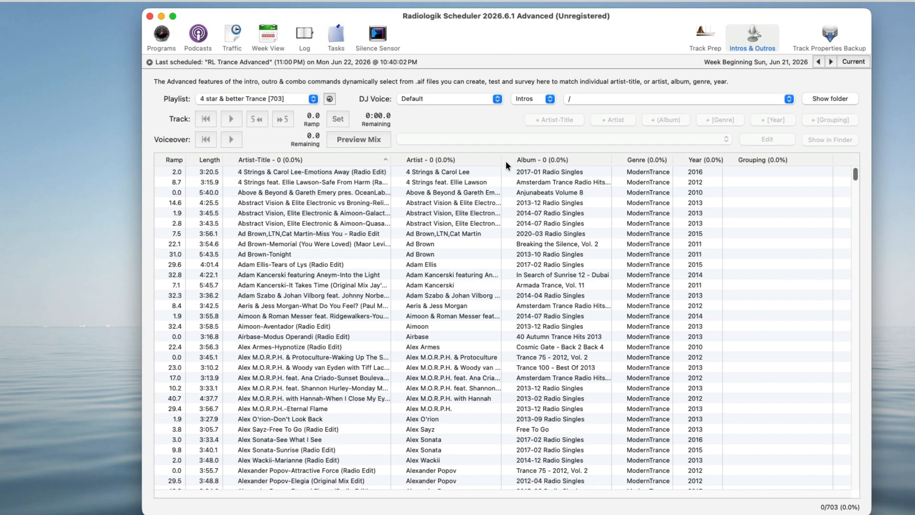
pyautogui.click(479, 97)
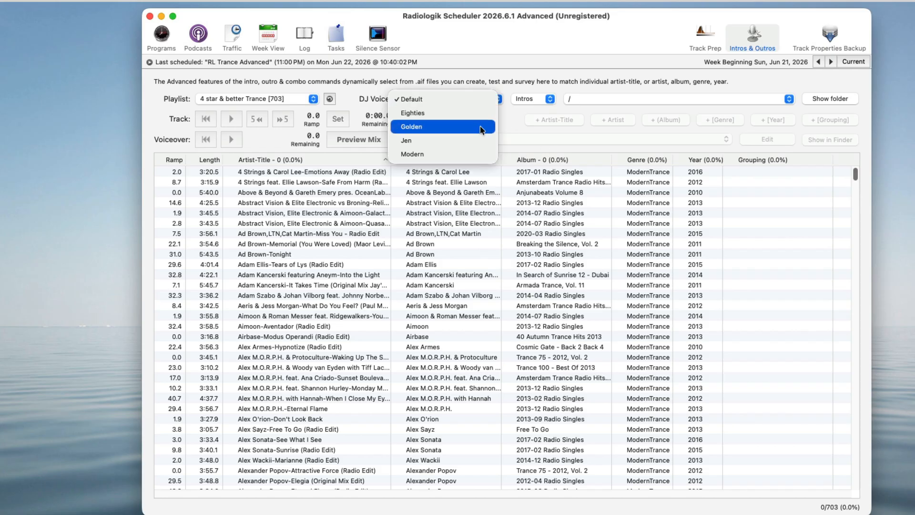
pyautogui.click(473, 153)
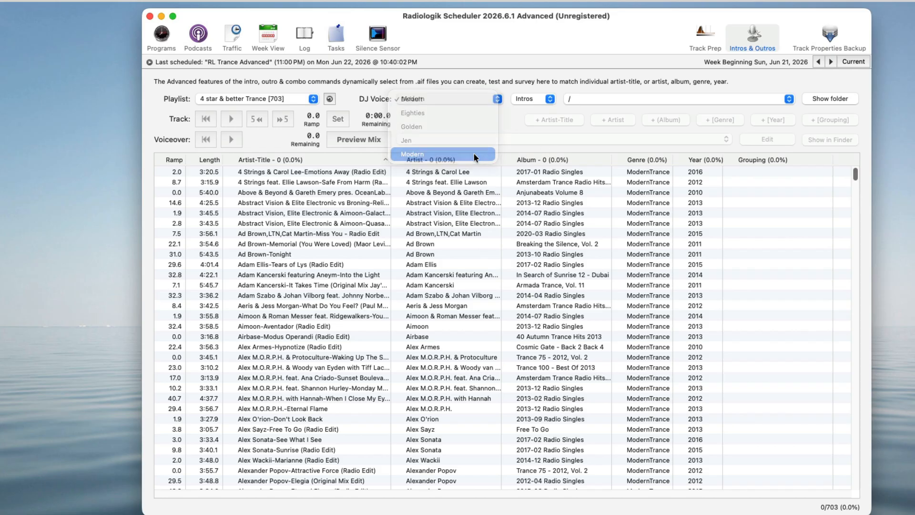
# Step: Set the intro folder to Trance and select several tracks to see their matching voiceovers
pyautogui.click(638, 98)
pyautogui.click(634, 109)
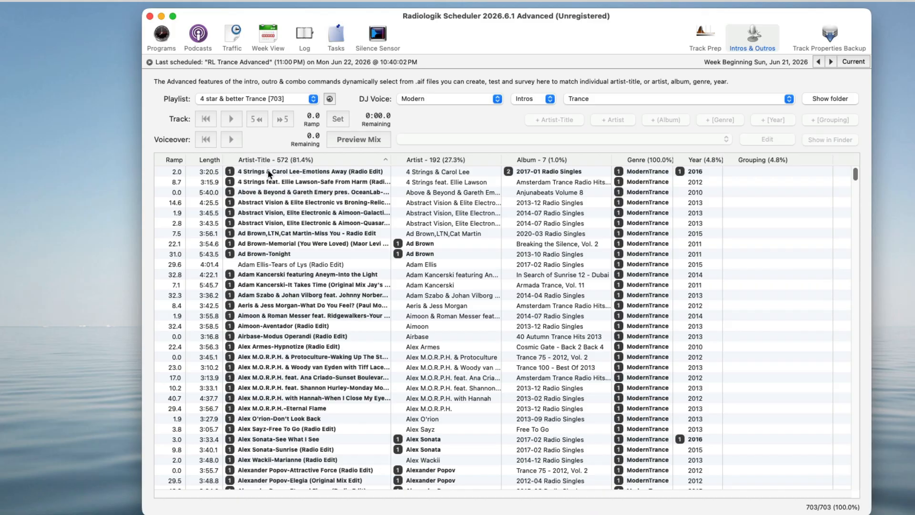
pyautogui.click(273, 181)
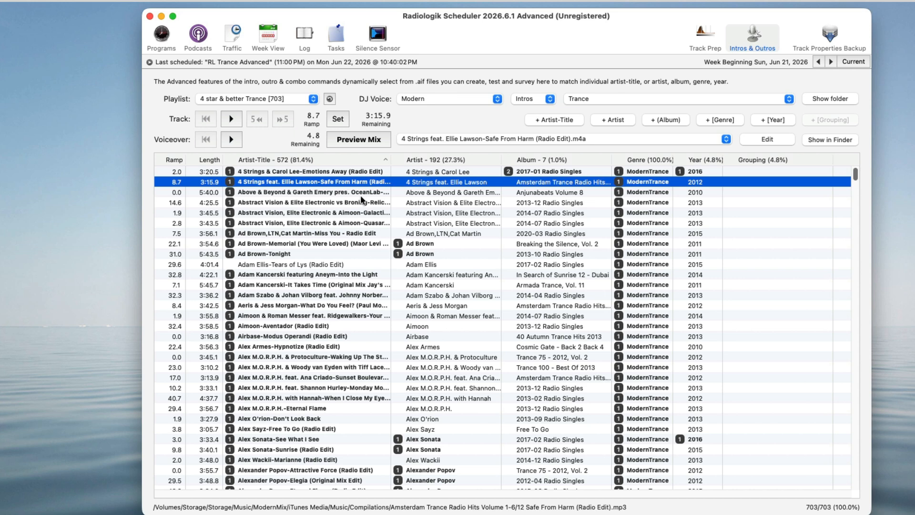
pyautogui.click(444, 243)
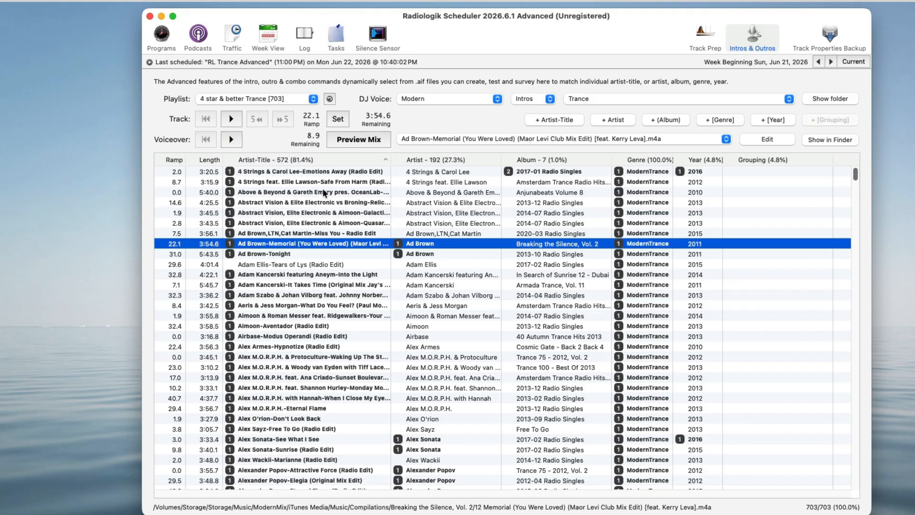
pyautogui.click(292, 305)
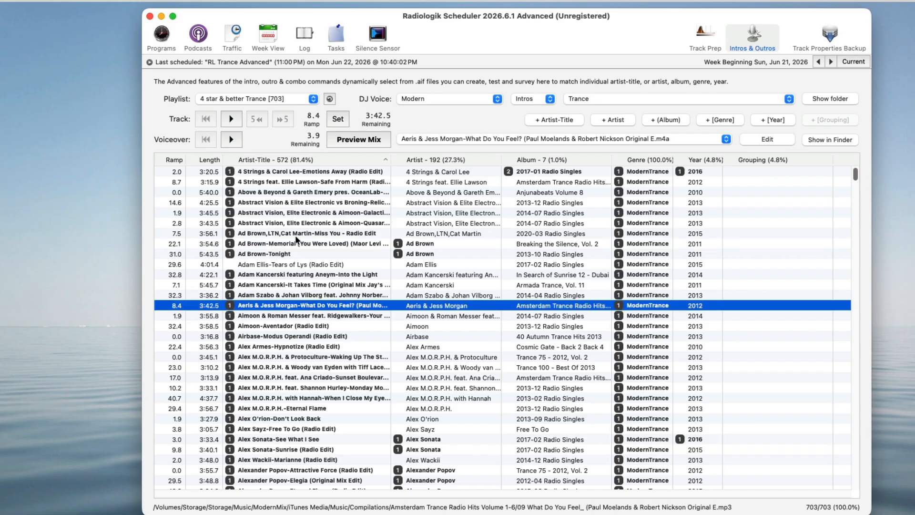
# Step: Preview the voiceover mix for Aeris & Jess Morgan's track, then for Alex Sayz-Free To Go
pyautogui.click(357, 142)
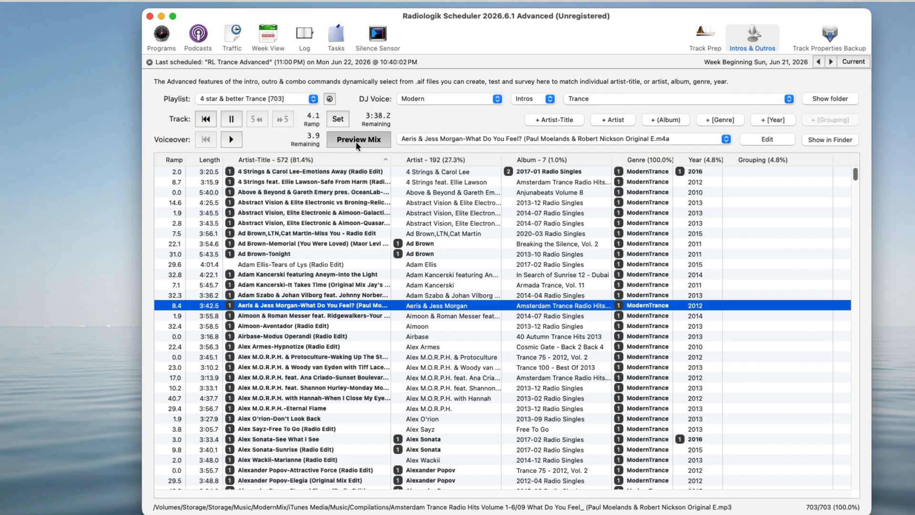
pyautogui.click(355, 141)
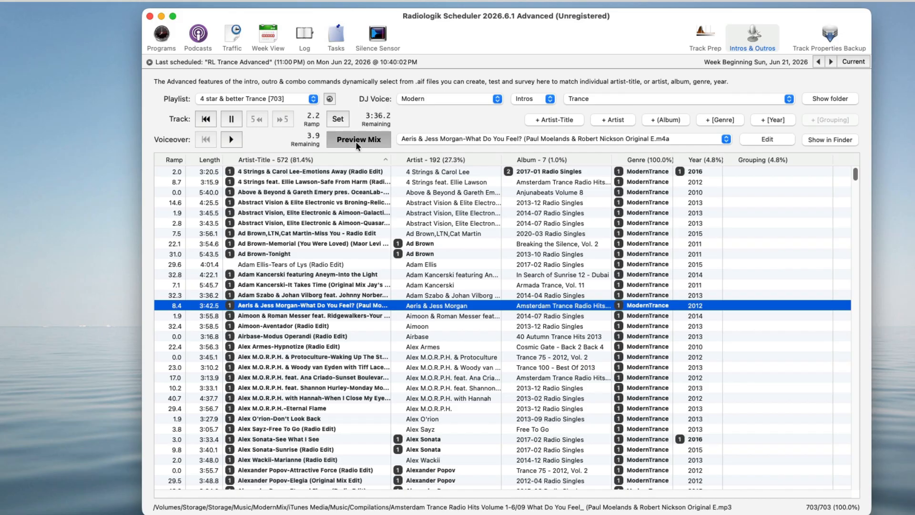
pyautogui.scroll(-3, 322, 329)
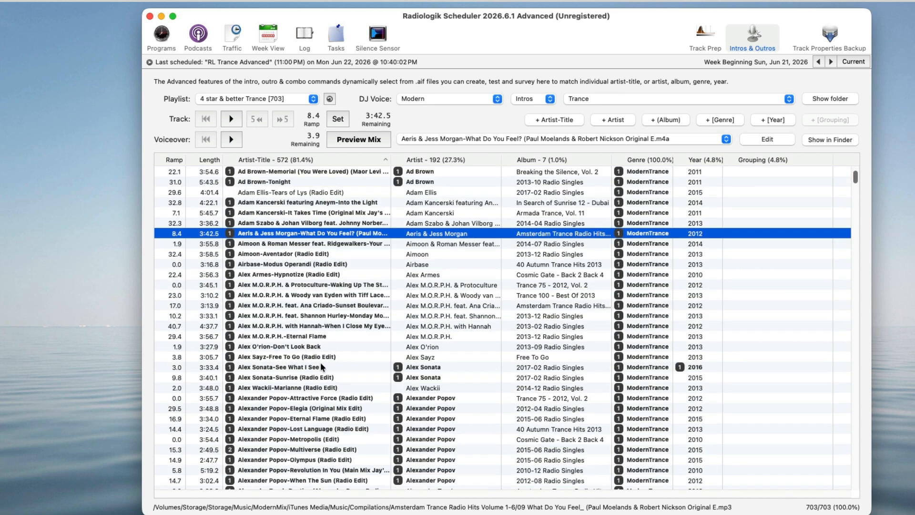
pyautogui.click(296, 357)
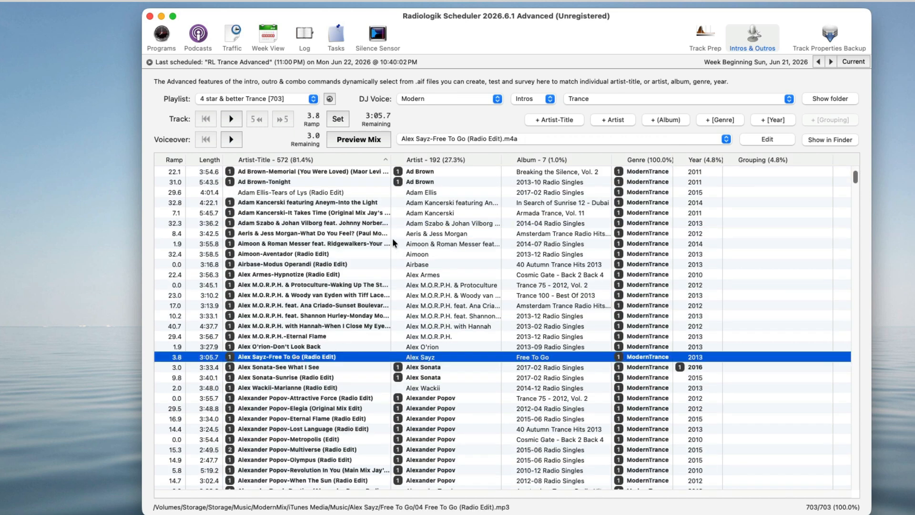
pyautogui.click(361, 139)
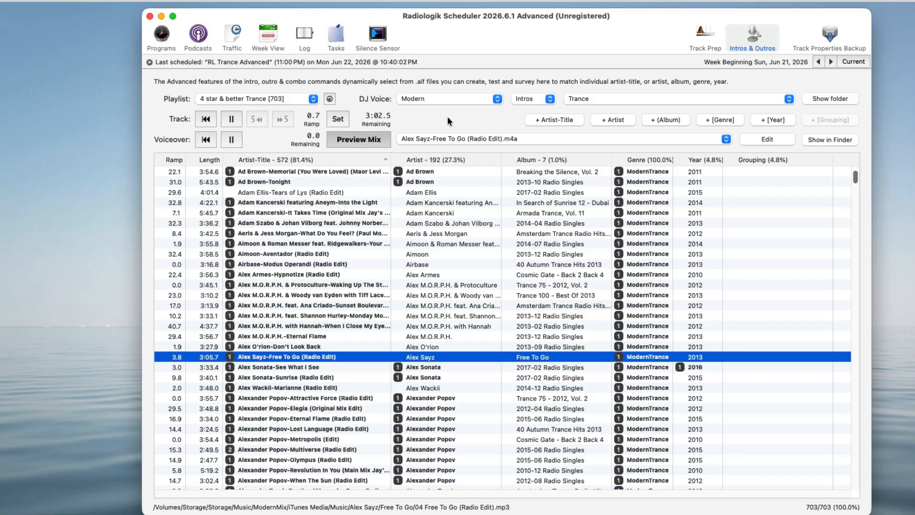
pyautogui.click(367, 141)
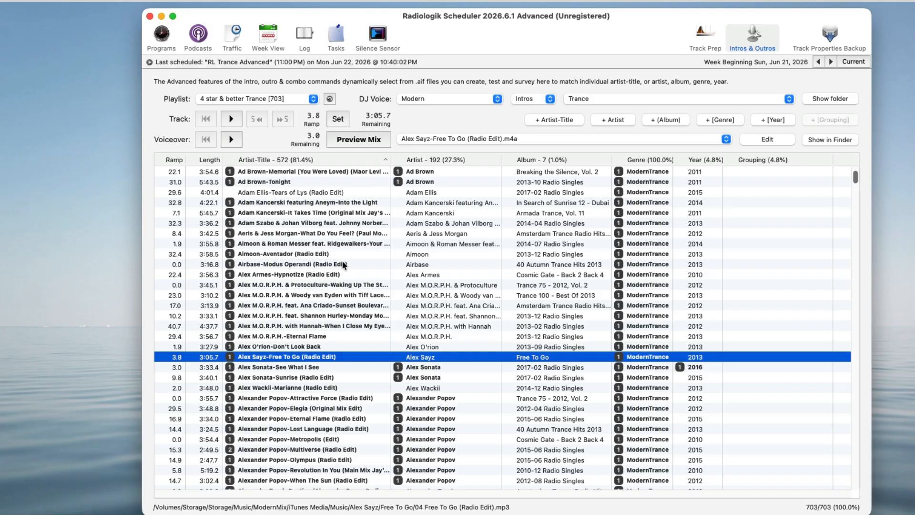
# Step: View the outros for the Modern voice, then switch back to intros
pyautogui.click(545, 99)
pyautogui.click(545, 113)
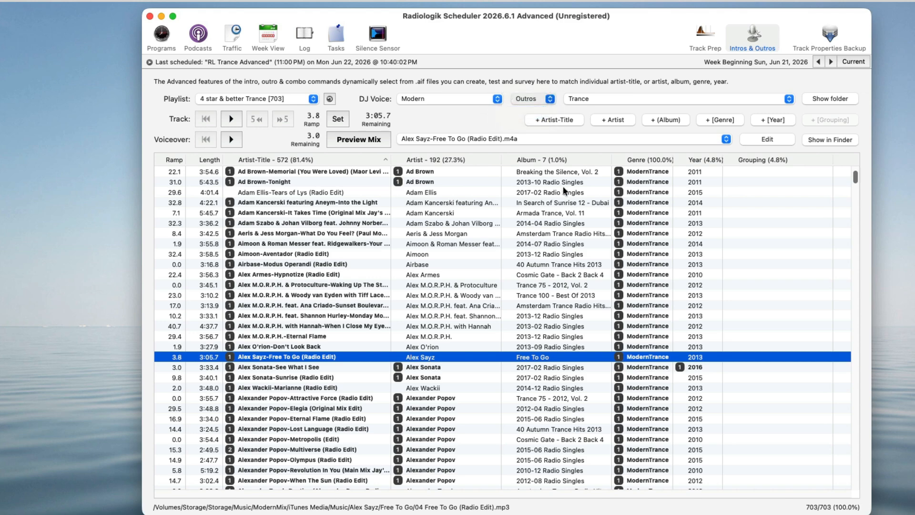
pyautogui.scroll(-5, 616, 266)
pyautogui.scroll(7, 601, 279)
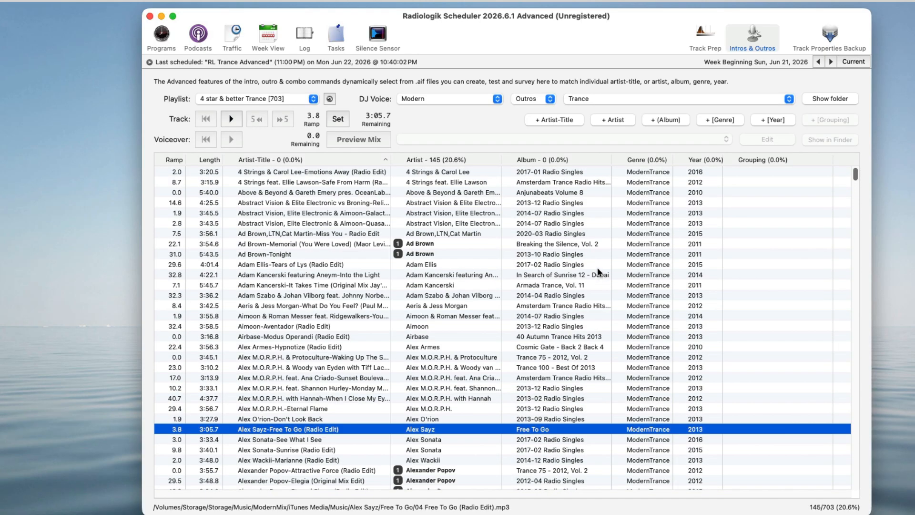
pyautogui.click(548, 100)
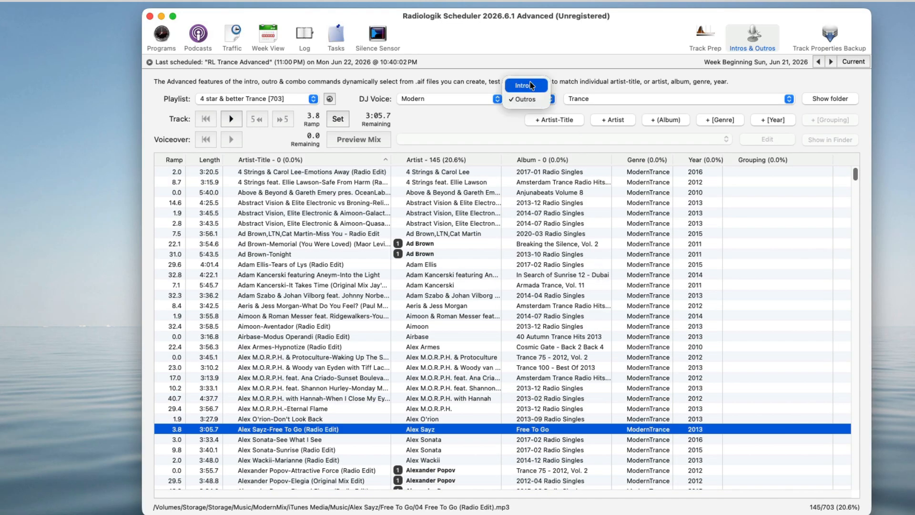
pyautogui.click(530, 86)
pyautogui.scroll(-5, 508, 266)
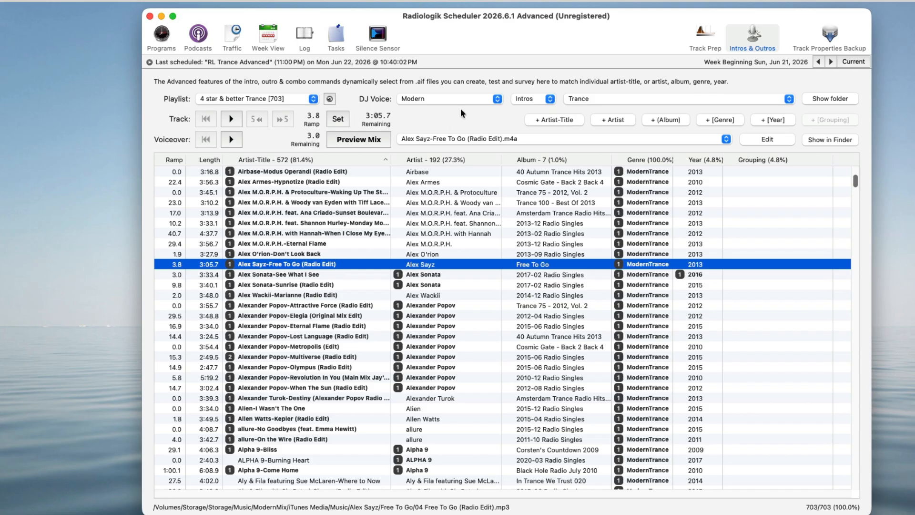
# Step: Open the scheduler settings to check the audio editor choice, then close them
pyautogui.click(45, 5)
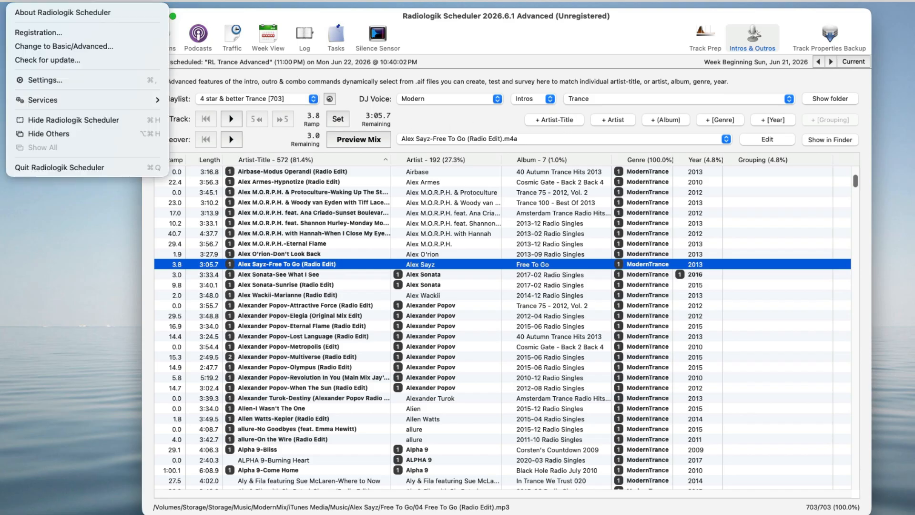
pyautogui.click(73, 78)
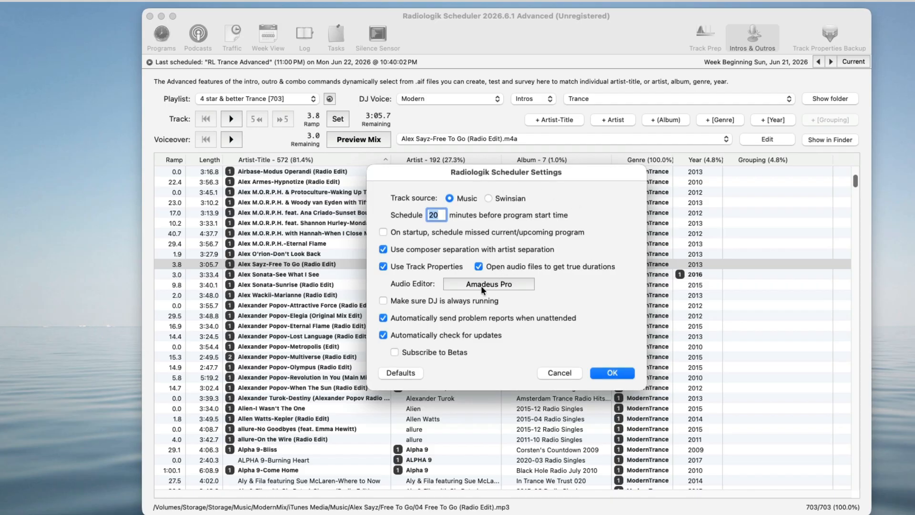
pyautogui.click(627, 373)
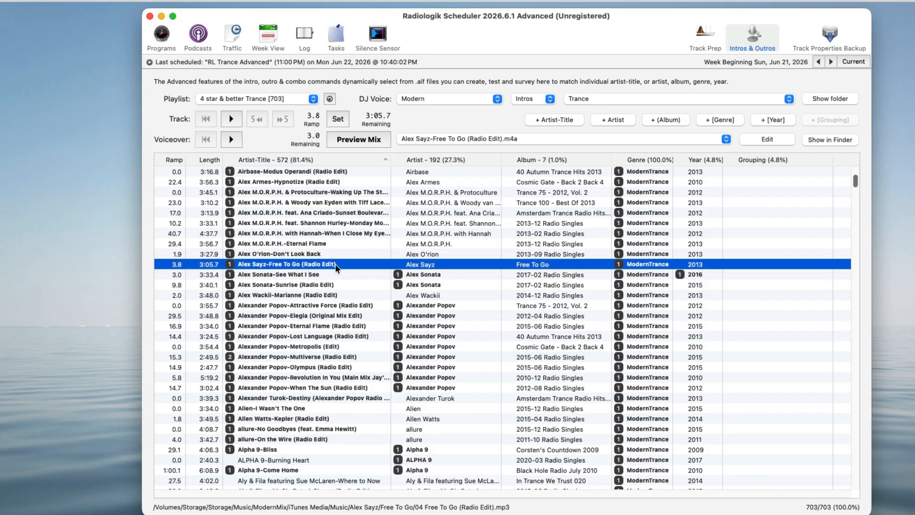
# Step: Select Alpha 9-Bliss and create a new artist-title voiceover file for it in the audio editor
pyautogui.scroll(-5, 316, 302)
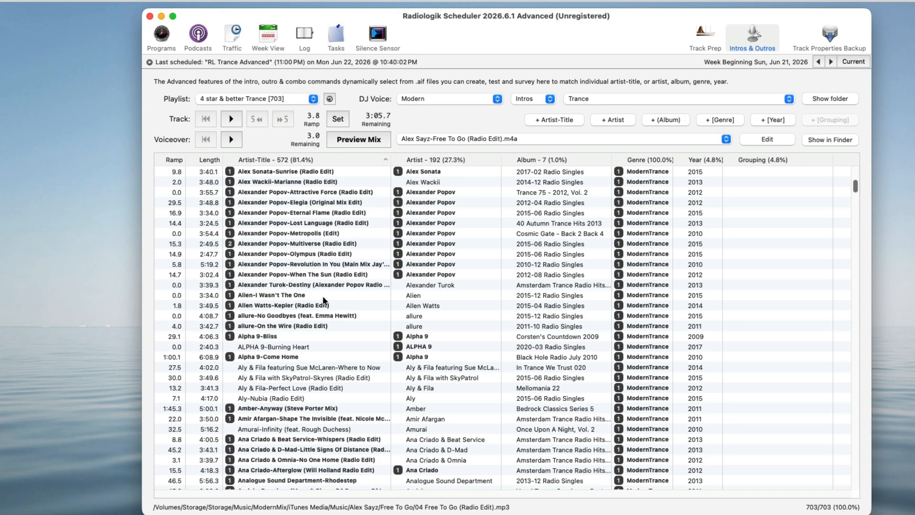
pyautogui.scroll(-3, 324, 295)
pyautogui.click(324, 285)
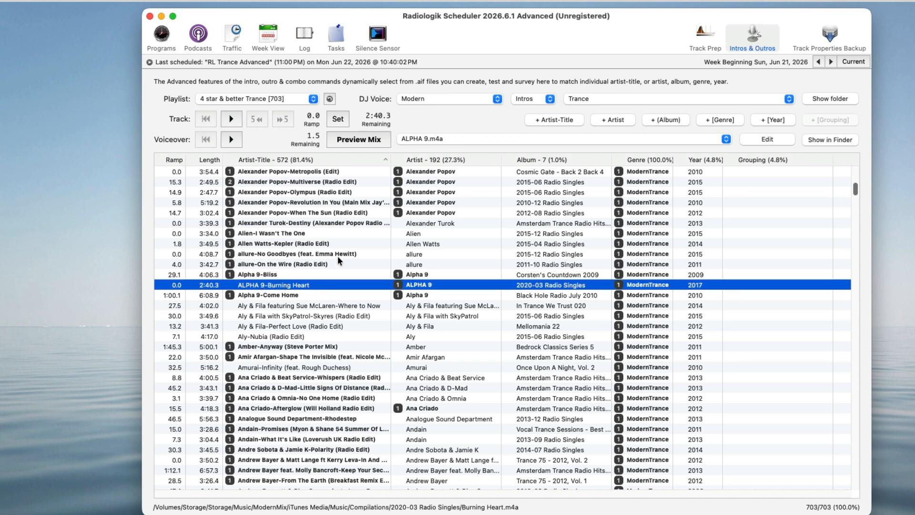
pyautogui.click(291, 275)
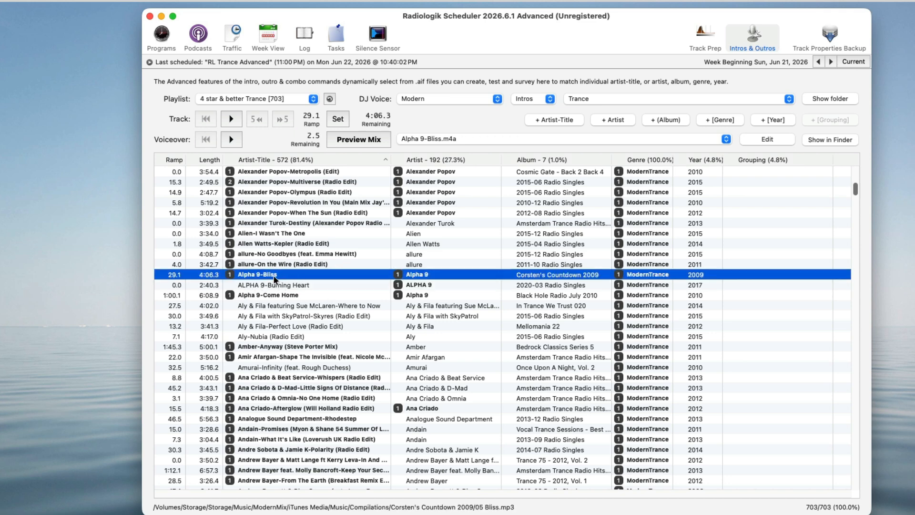
pyautogui.click(561, 120)
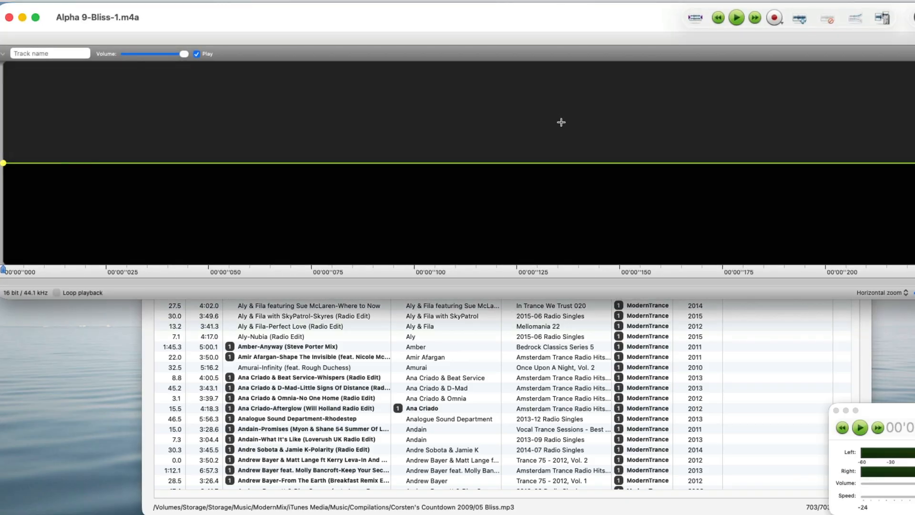
# Step: Record a voiceover of about 3 seconds into the new Alpha 9-Bliss-1 file
pyautogui.press('super+a')
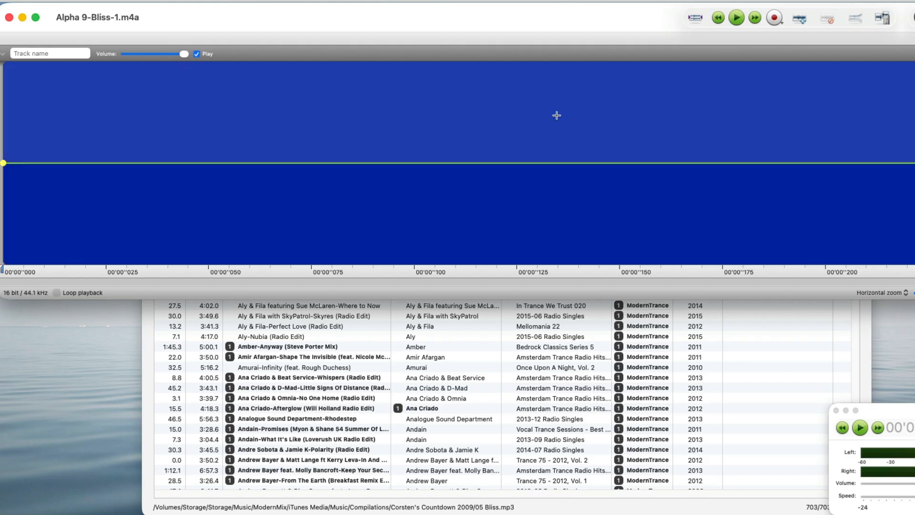
pyautogui.press('super+r')
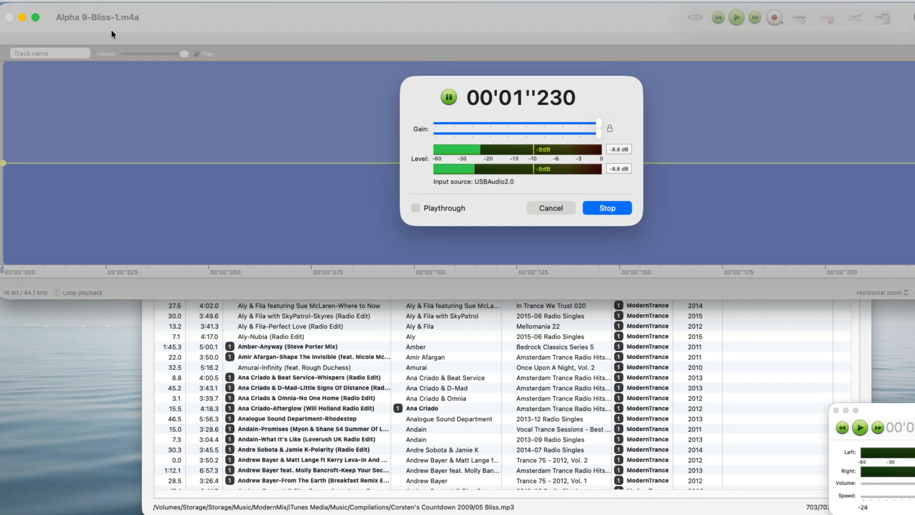
pyautogui.click(608, 208)
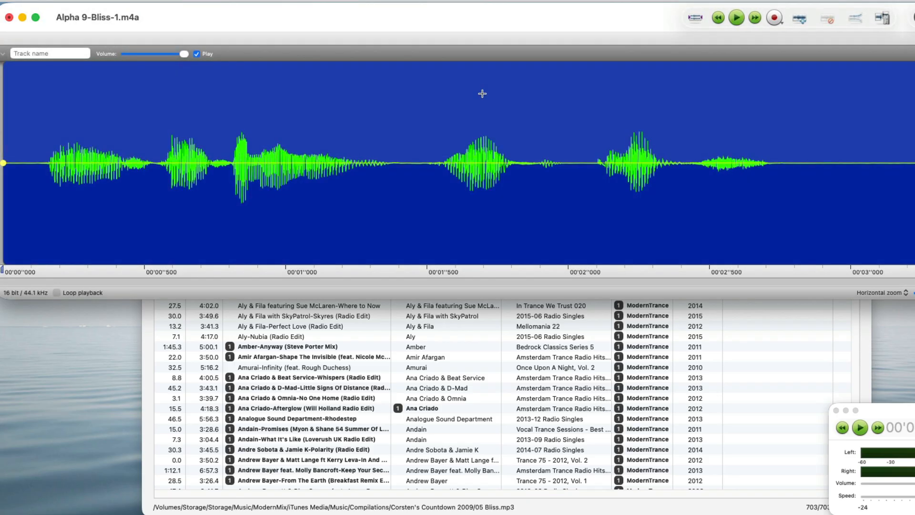
# Step: Normalize the recorded voiceover and quit the audio editor
pyautogui.press('super+shift+n')
pyautogui.press('Return')
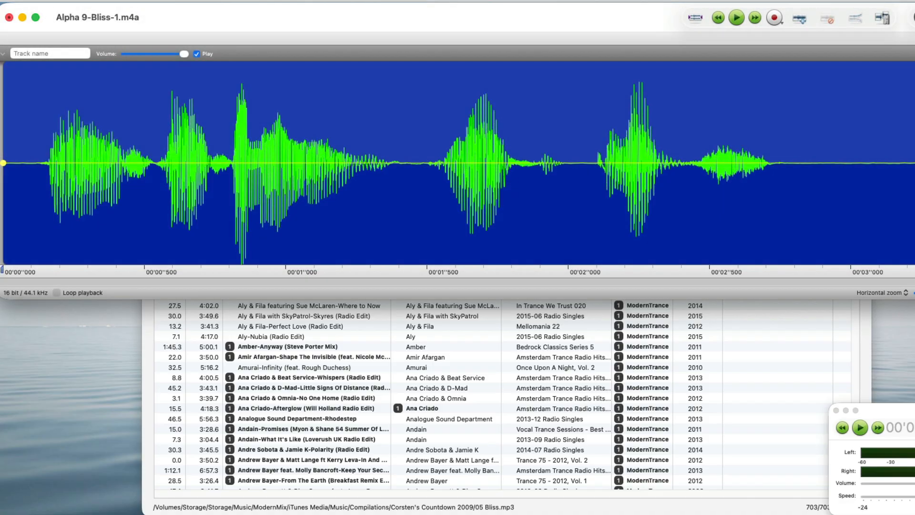
pyautogui.press('super+q')
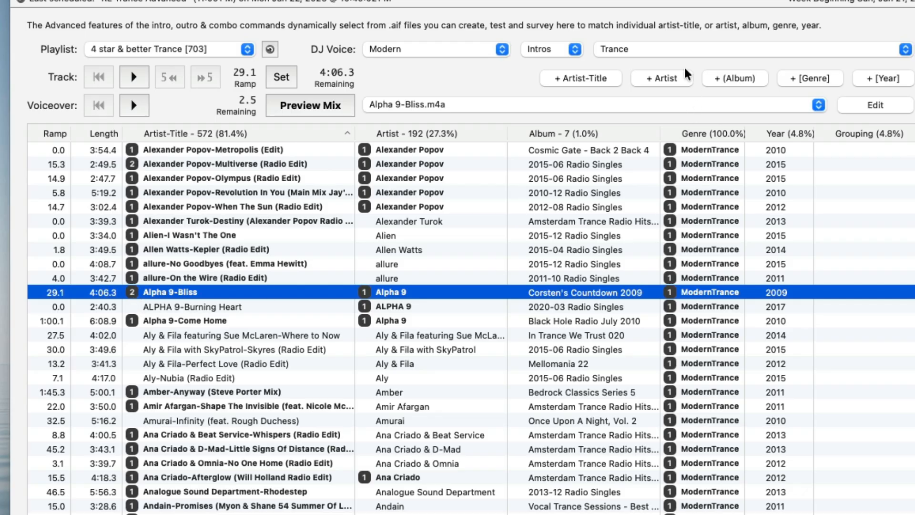
# Step: Review the Alpha 9-Bliss voiceover files, reopen the new recording in the editor, and play the voiceover
pyautogui.click(630, 103)
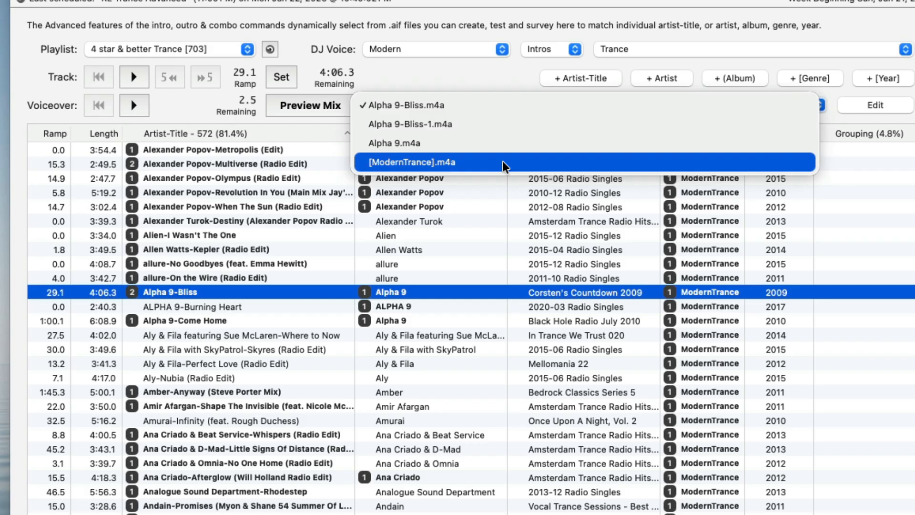
pyautogui.click(422, 1)
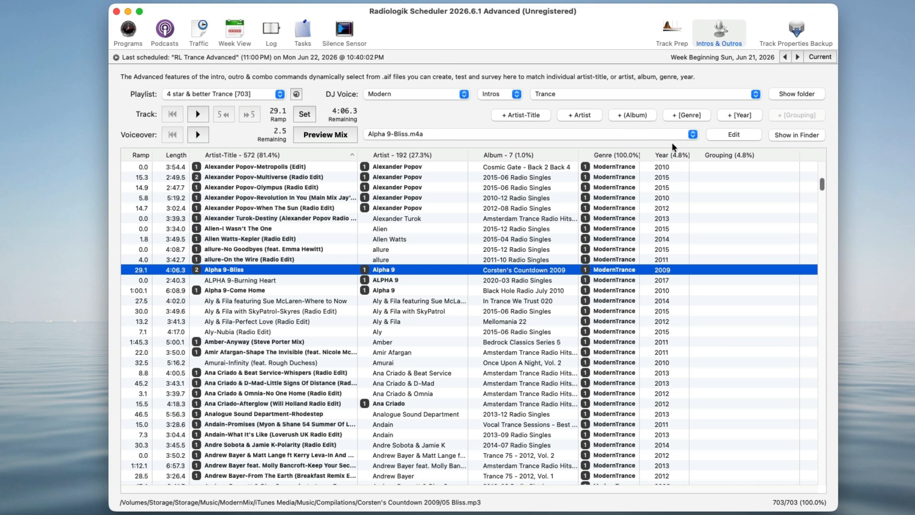
pyautogui.click(610, 134)
pyautogui.click(608, 149)
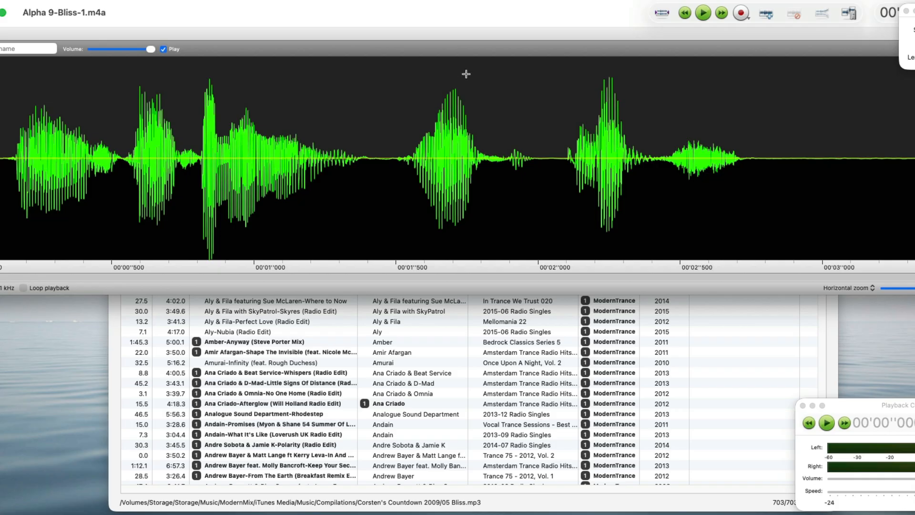
pyautogui.press('super+q')
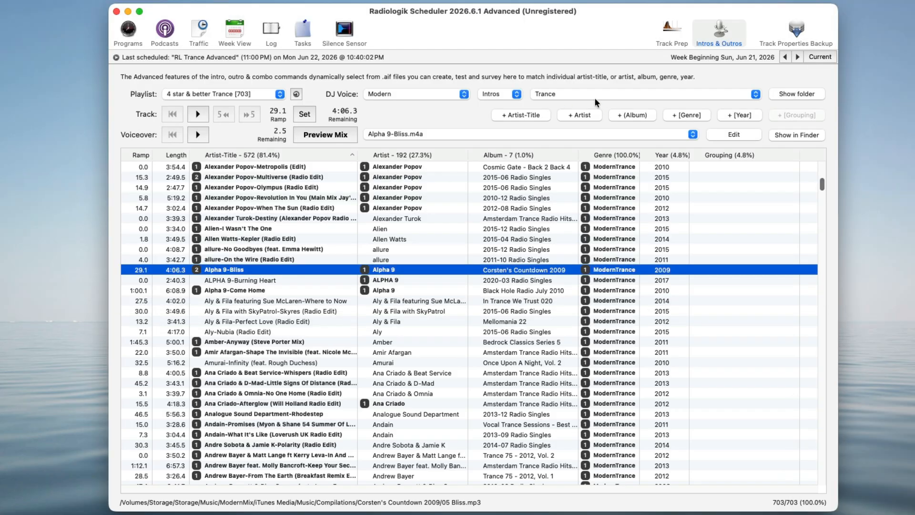
pyautogui.click(198, 135)
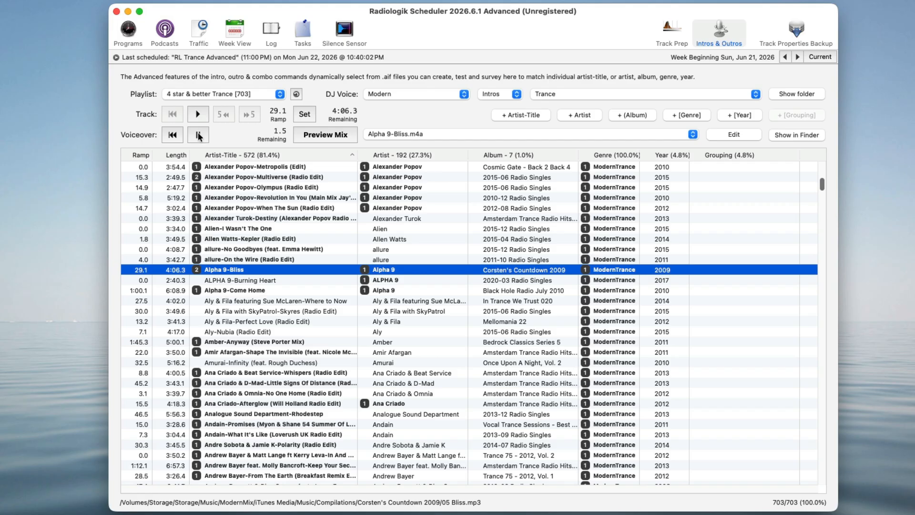